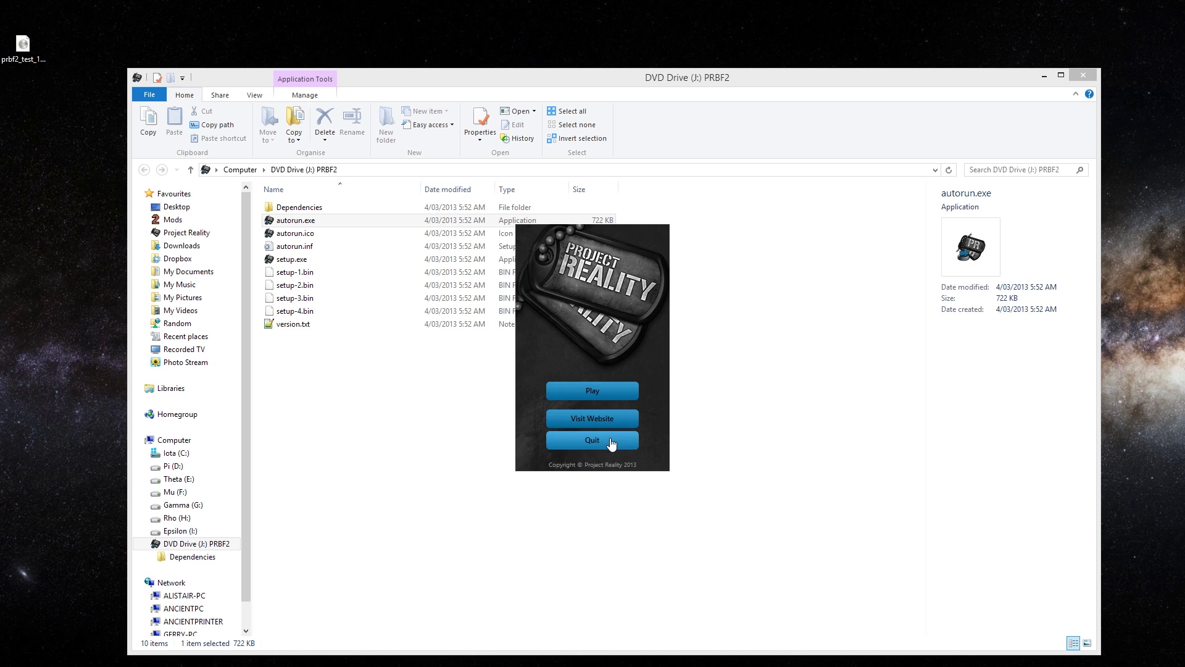
Close the disc folder window and return to the launcher's profile creation choices
{"action": "left_click", "coordinate": [1082, 75]}
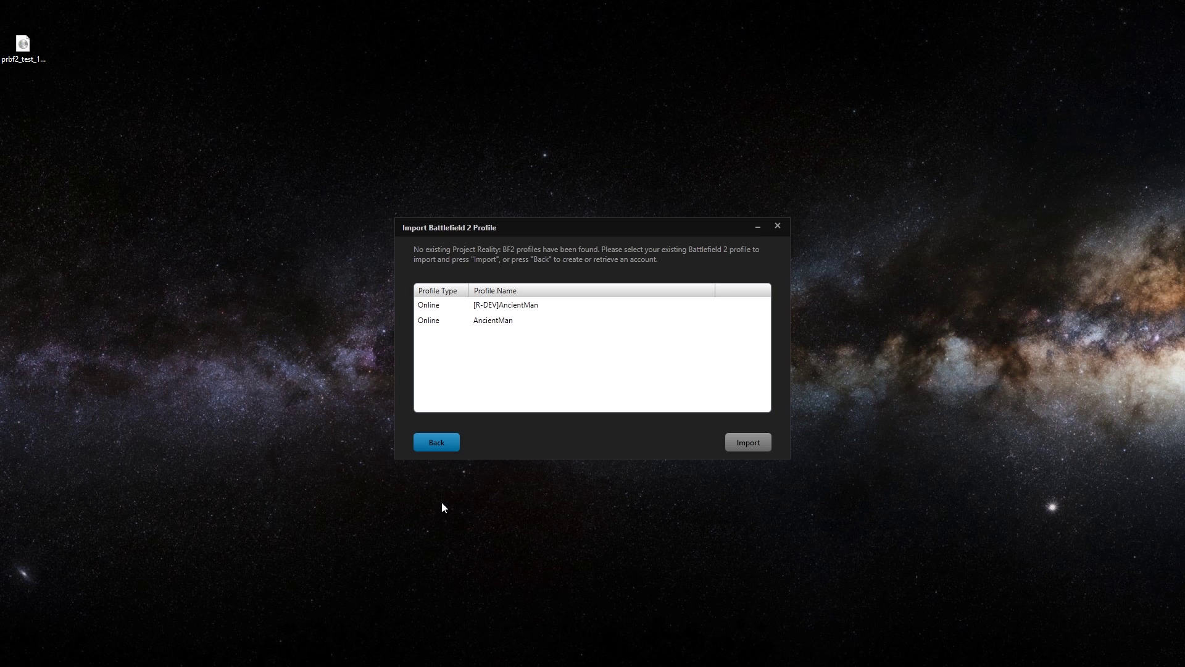
{"action": "left_click", "coordinate": [449, 454]}
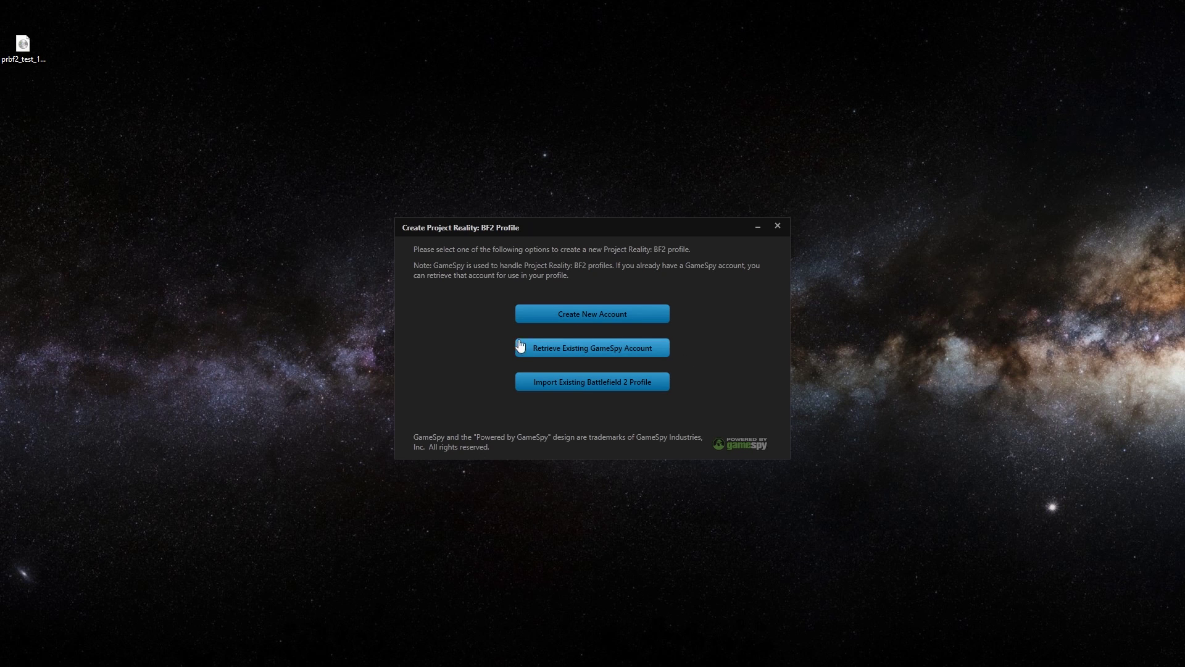
Preview the Create New Account form's online and offline options, then decline back out
{"action": "left_click", "coordinate": [549, 311]}
{"action": "left_click", "coordinate": [746, 445]}
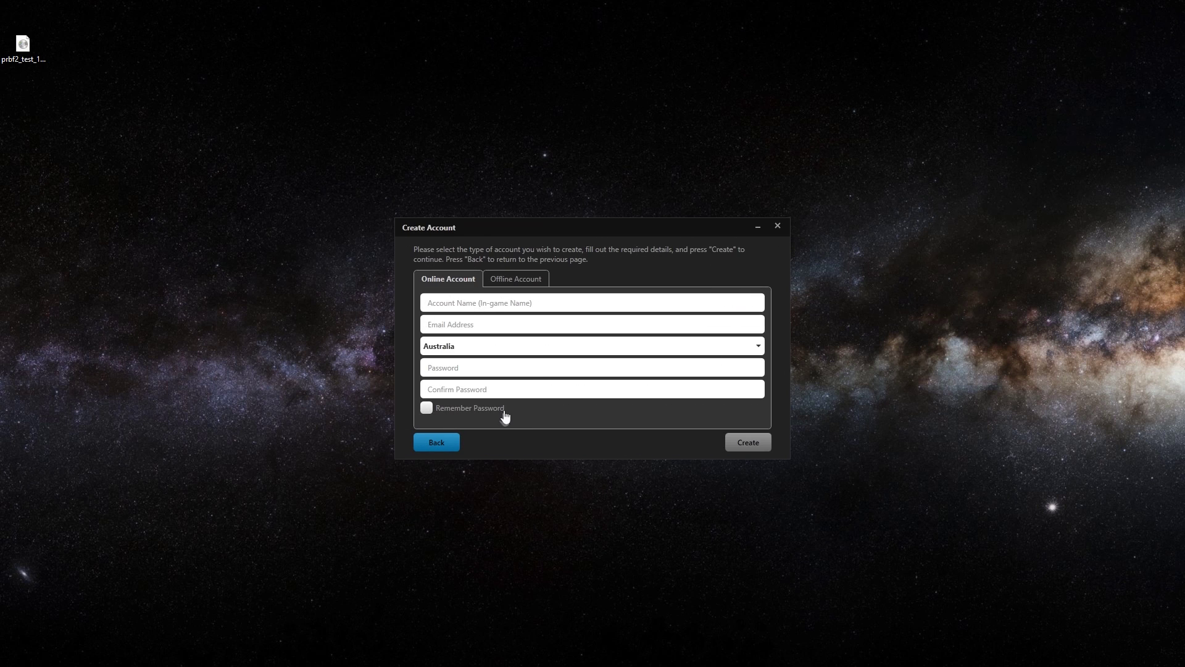
{"action": "left_click", "coordinate": [513, 278]}
{"action": "left_click", "coordinate": [454, 288]}
{"action": "left_click", "coordinate": [436, 445]}
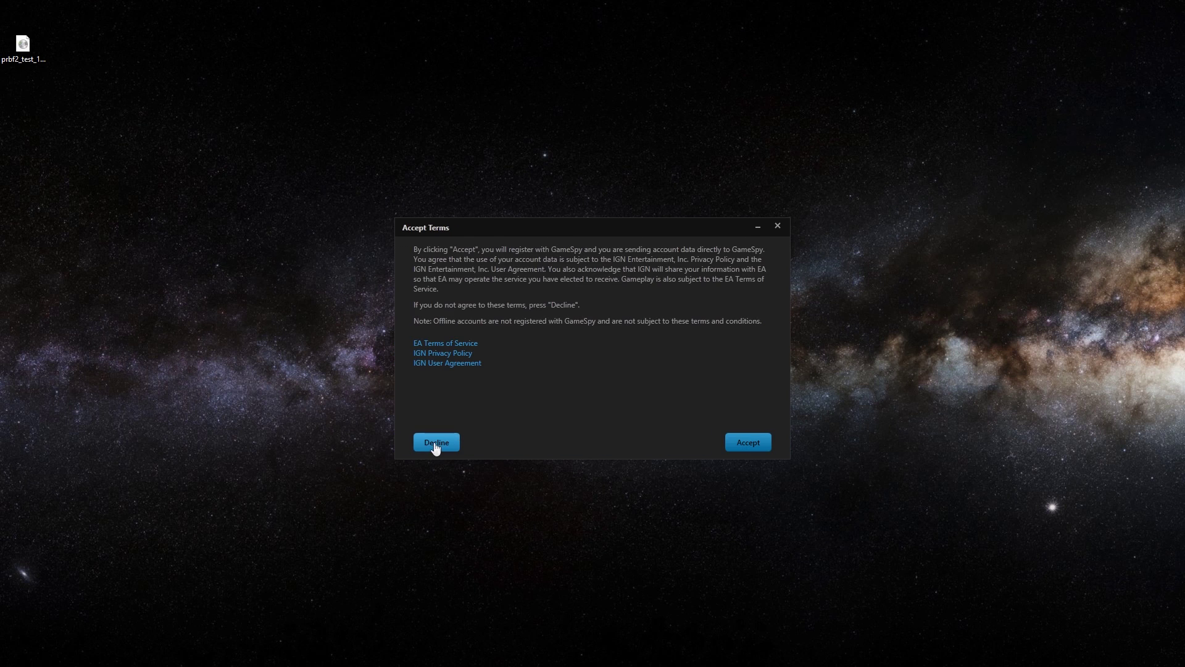
{"action": "left_click", "coordinate": [437, 444]}
Preview retrieving a GameSpy account by email and by username, then decline back to profile options
{"action": "left_click", "coordinate": [749, 444]}
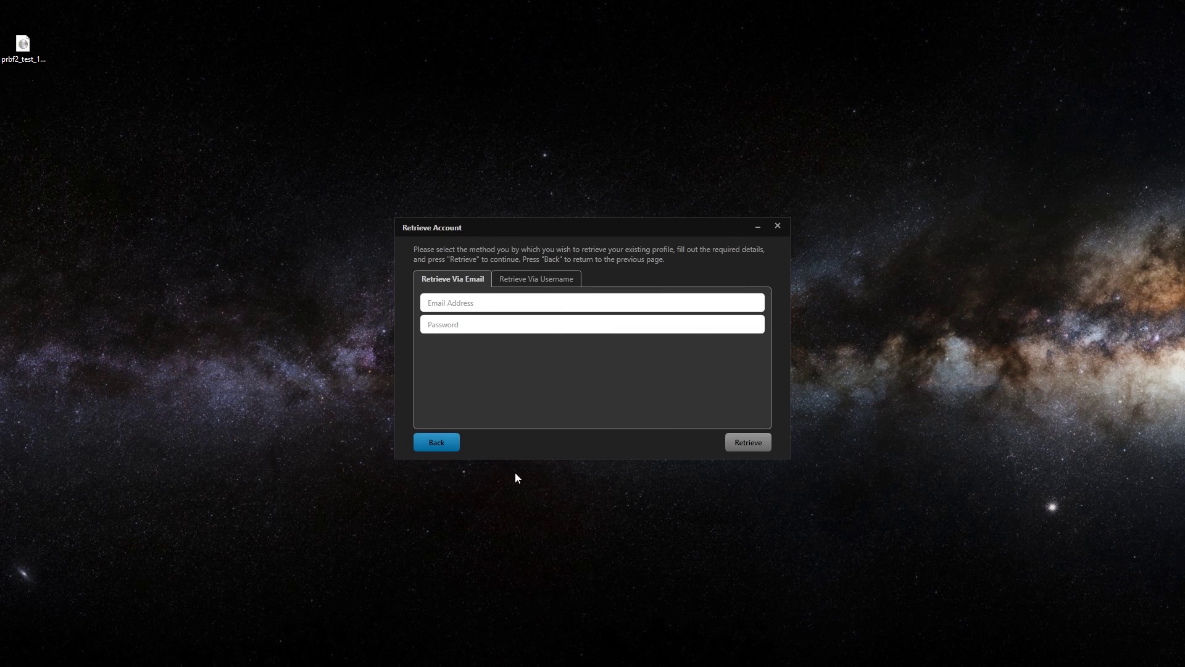
{"action": "left_click", "coordinate": [537, 279]}
{"action": "left_click", "coordinate": [453, 279]}
{"action": "left_click", "coordinate": [436, 442]}
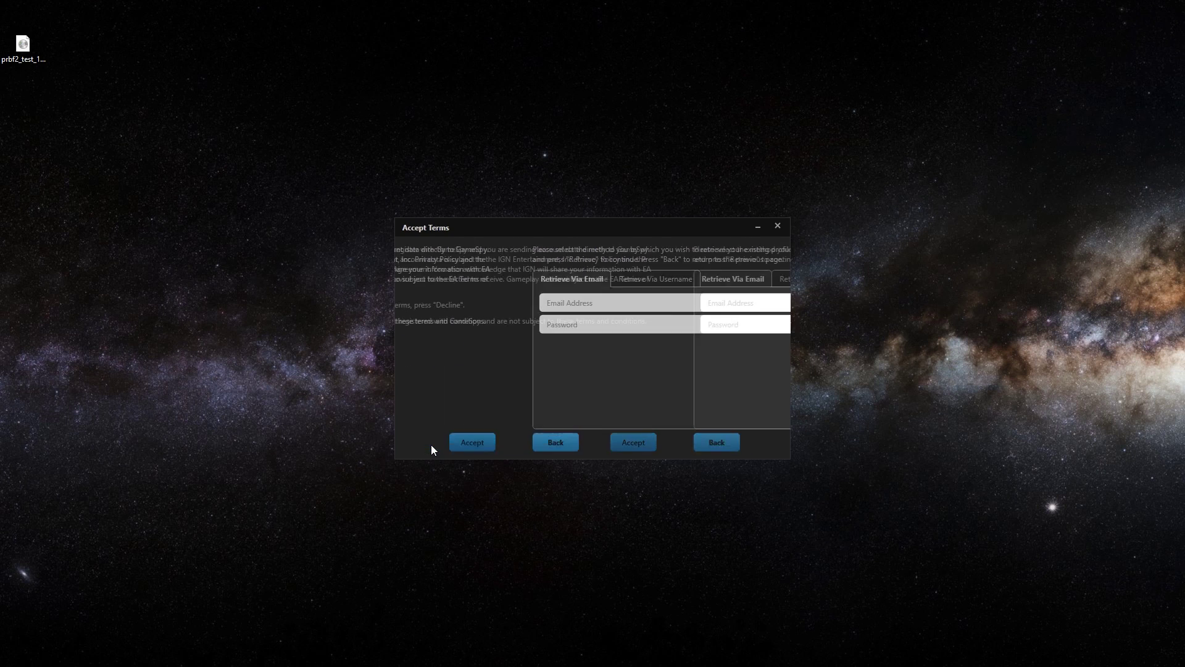
{"action": "left_click", "coordinate": [437, 444]}
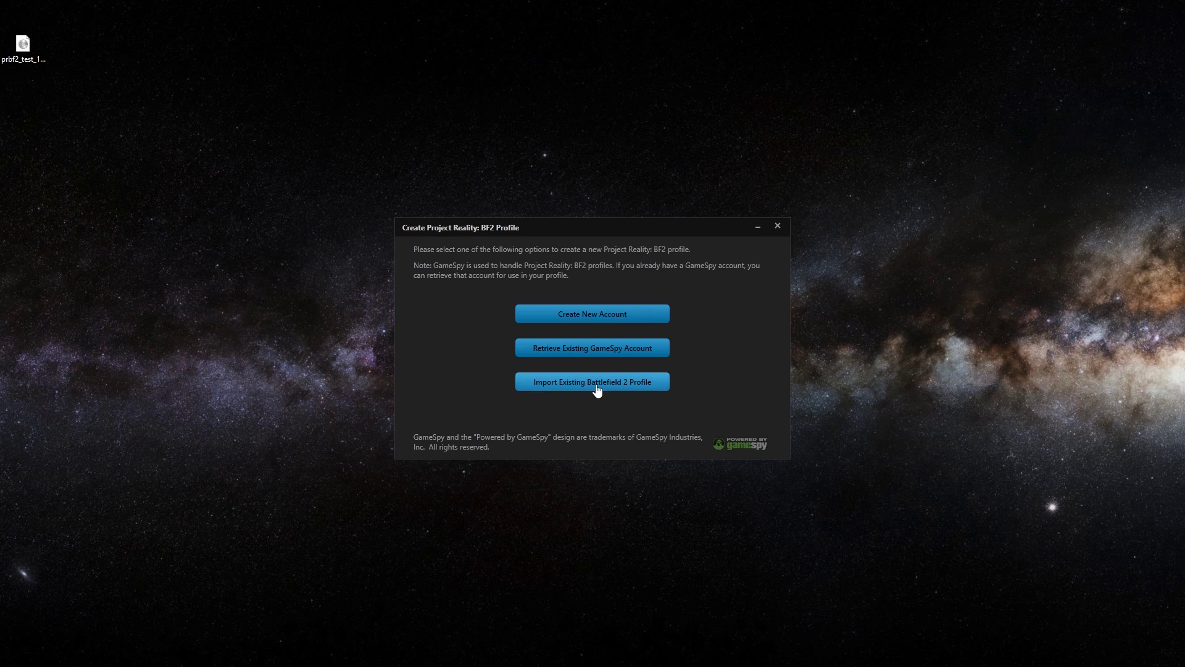
Import the first listed online Battlefield 2 profile and finish profile setup
{"action": "left_click", "coordinate": [598, 389]}
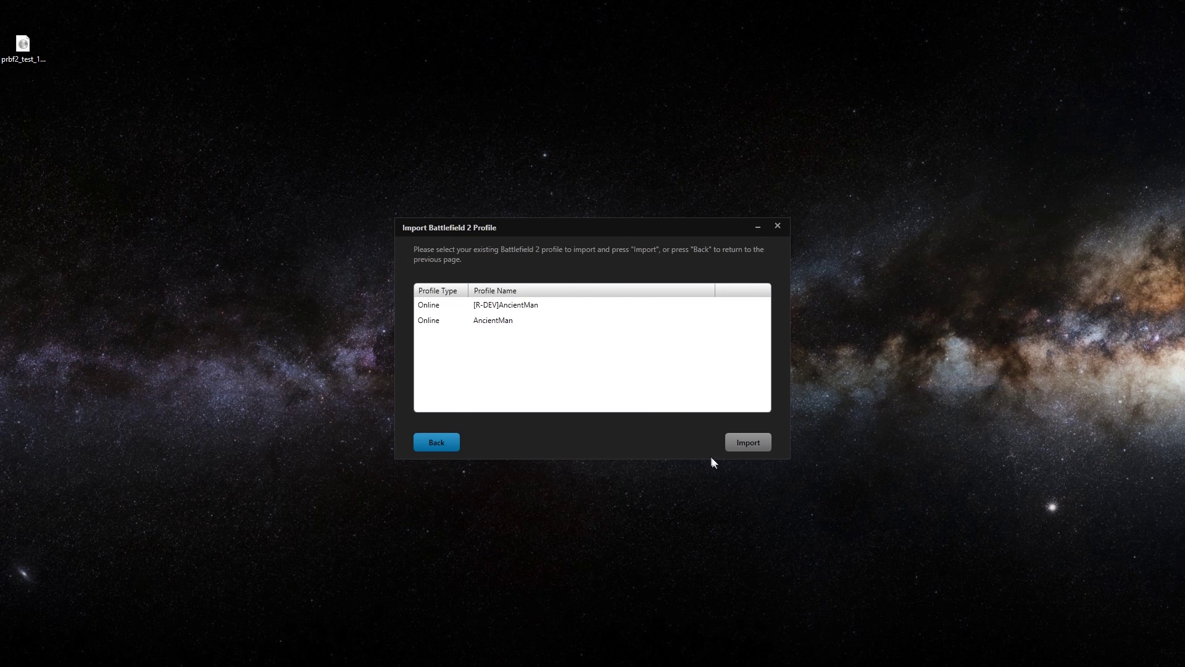
{"action": "left_click", "coordinate": [466, 304]}
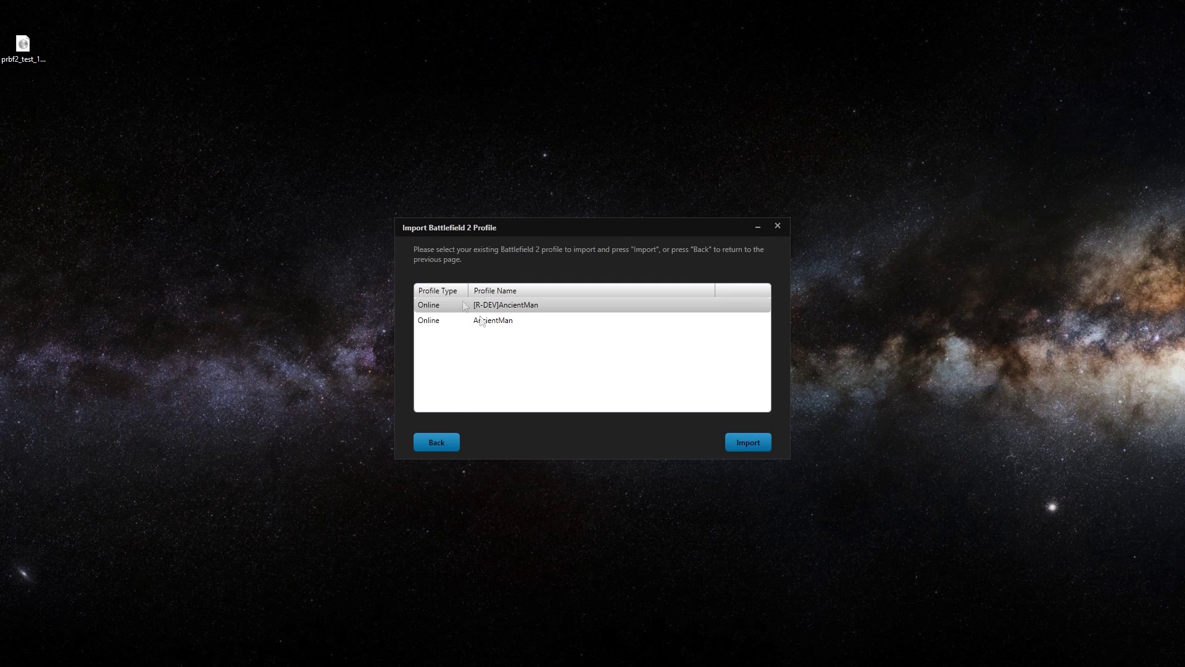
{"action": "left_click", "coordinate": [742, 443]}
{"action": "left_click", "coordinate": [745, 445]}
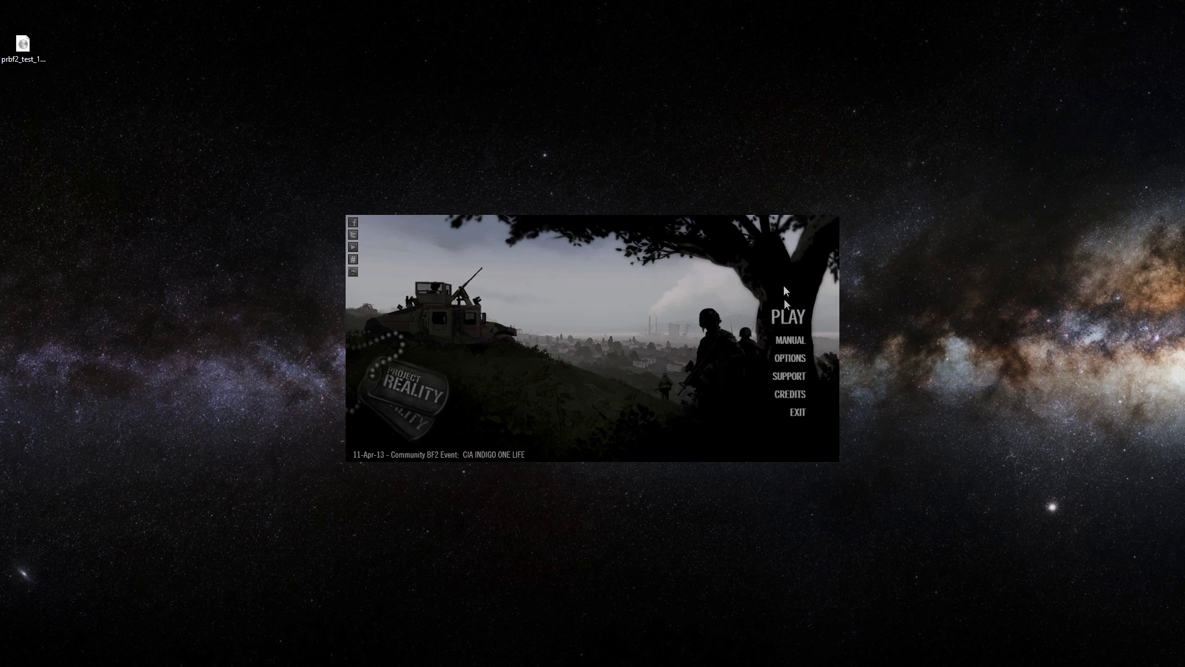
In OPTIONS, browse the Graphics, Audio and Video tabs and view the Display Mode list
{"action": "left_click", "coordinate": [788, 359]}
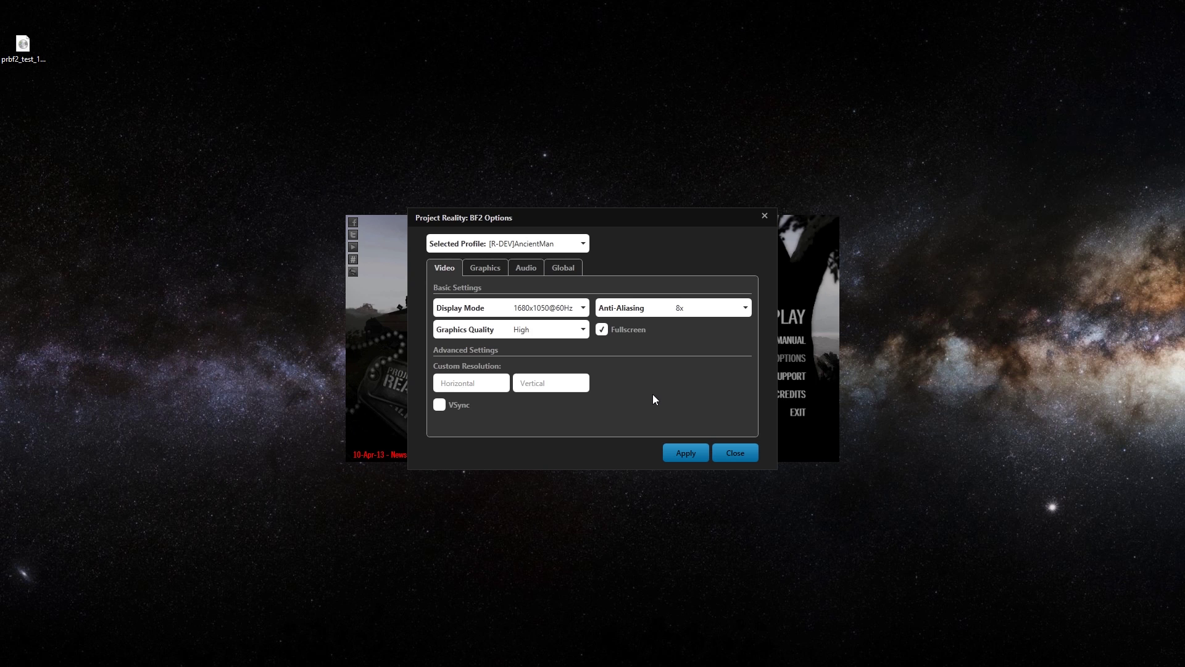
{"action": "left_click", "coordinate": [487, 273]}
{"action": "left_click", "coordinate": [535, 266]}
{"action": "left_click", "coordinate": [489, 268]}
{"action": "left_click", "coordinate": [459, 269]}
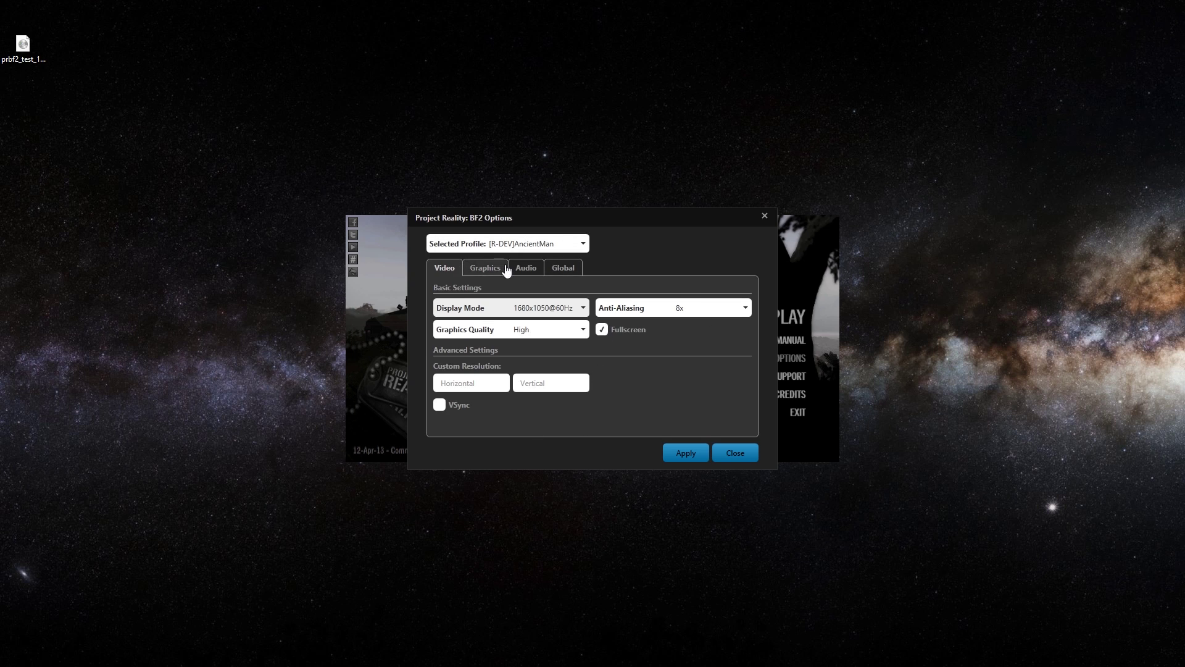
{"action": "left_click", "coordinate": [551, 308]}
Keep the 1680x1050@60Hz display mode and leave Graphics lighting quality at High
{"action": "left_click", "coordinate": [552, 308]}
{"action": "left_click", "coordinate": [485, 268]}
{"action": "left_click", "coordinate": [683, 295]}
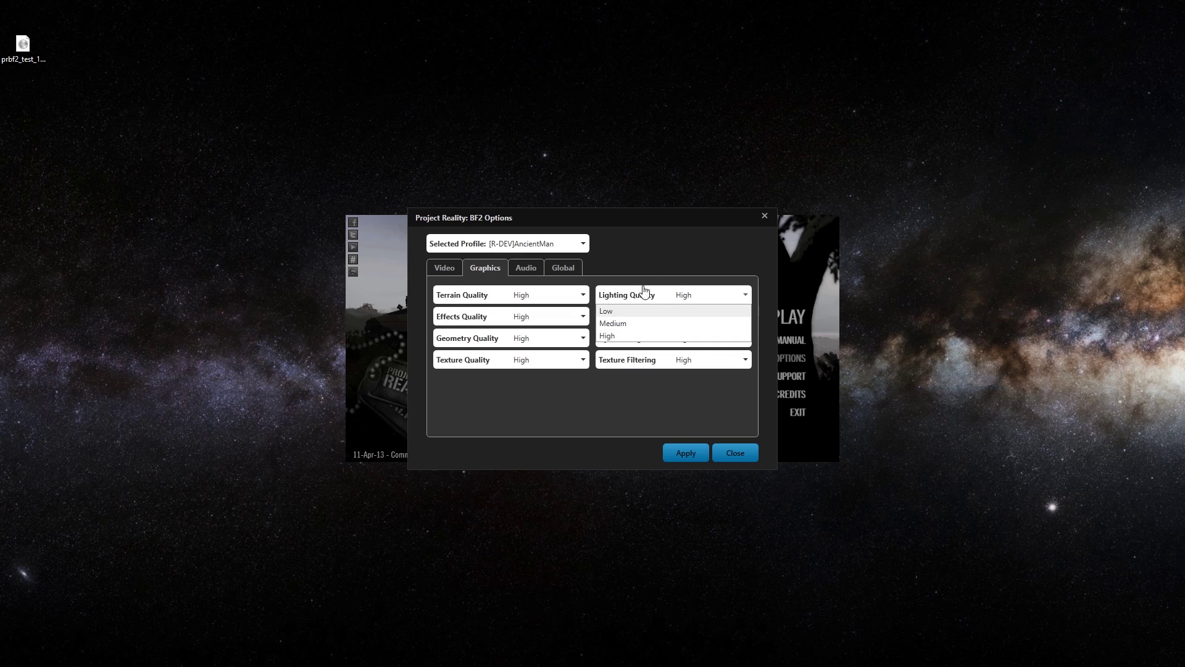
{"action": "left_click", "coordinate": [568, 420]}
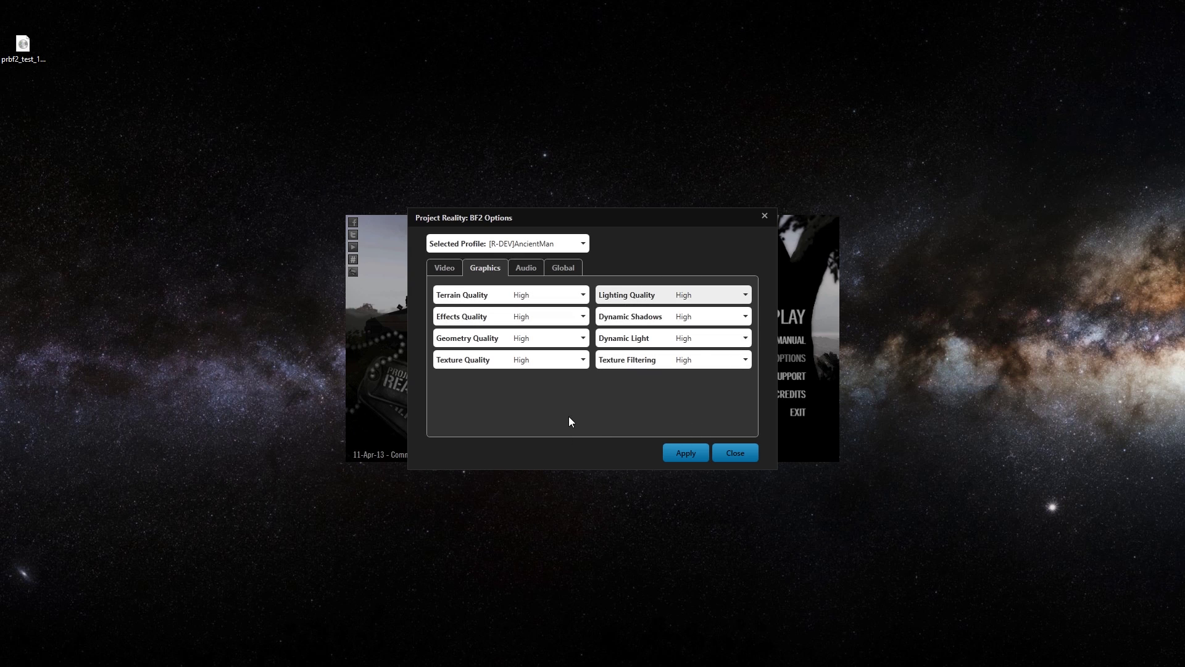
Switch the audio provider to Creative X-Fi and back to Hardware, keeping High quality
{"action": "left_click", "coordinate": [526, 271]}
{"action": "left_click", "coordinate": [574, 296]}
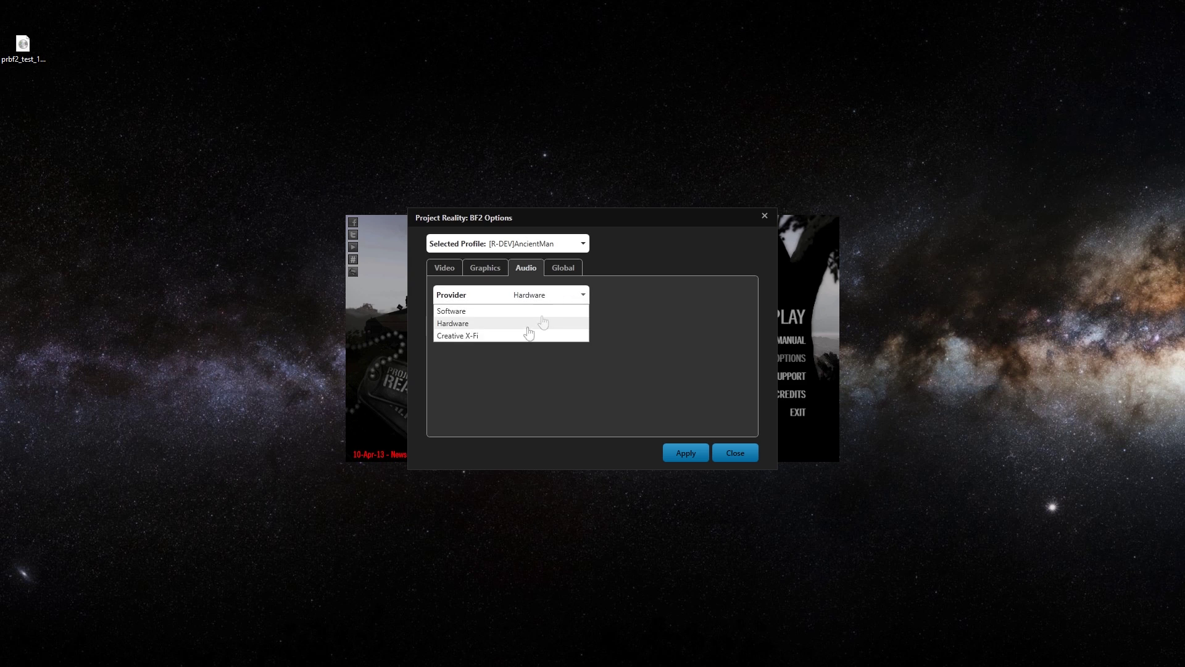
{"action": "left_click", "coordinate": [521, 337]}
{"action": "left_click", "coordinate": [543, 318]}
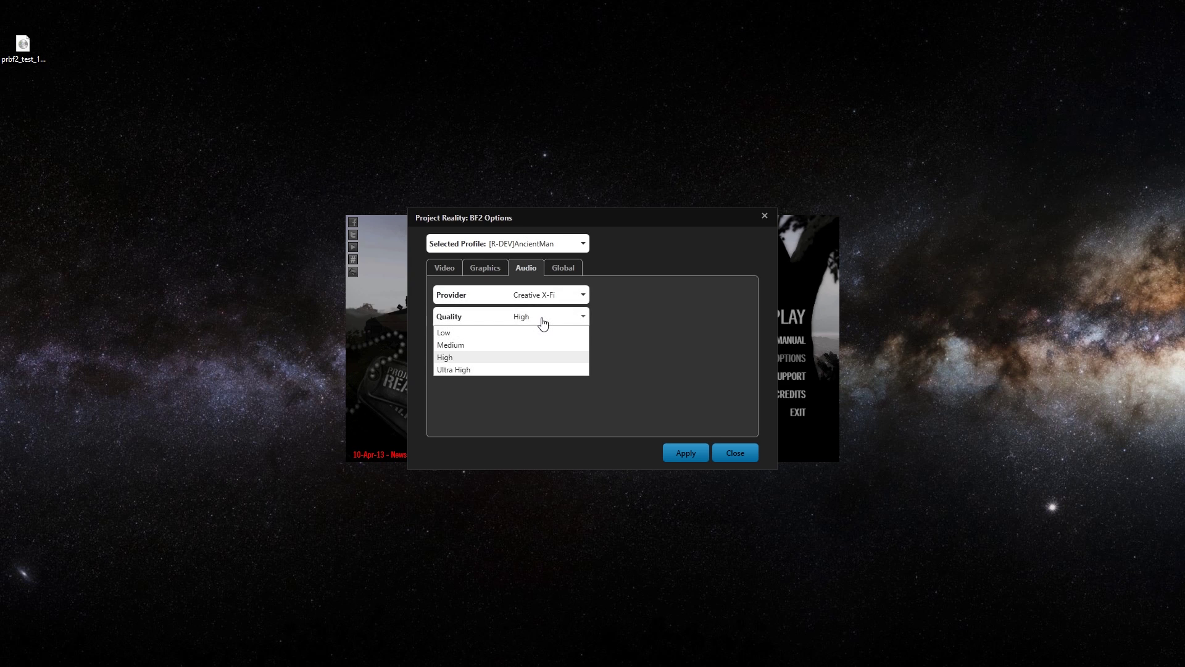
{"action": "left_click", "coordinate": [543, 318]}
{"action": "left_click", "coordinate": [551, 301]}
{"action": "left_click", "coordinate": [529, 321]}
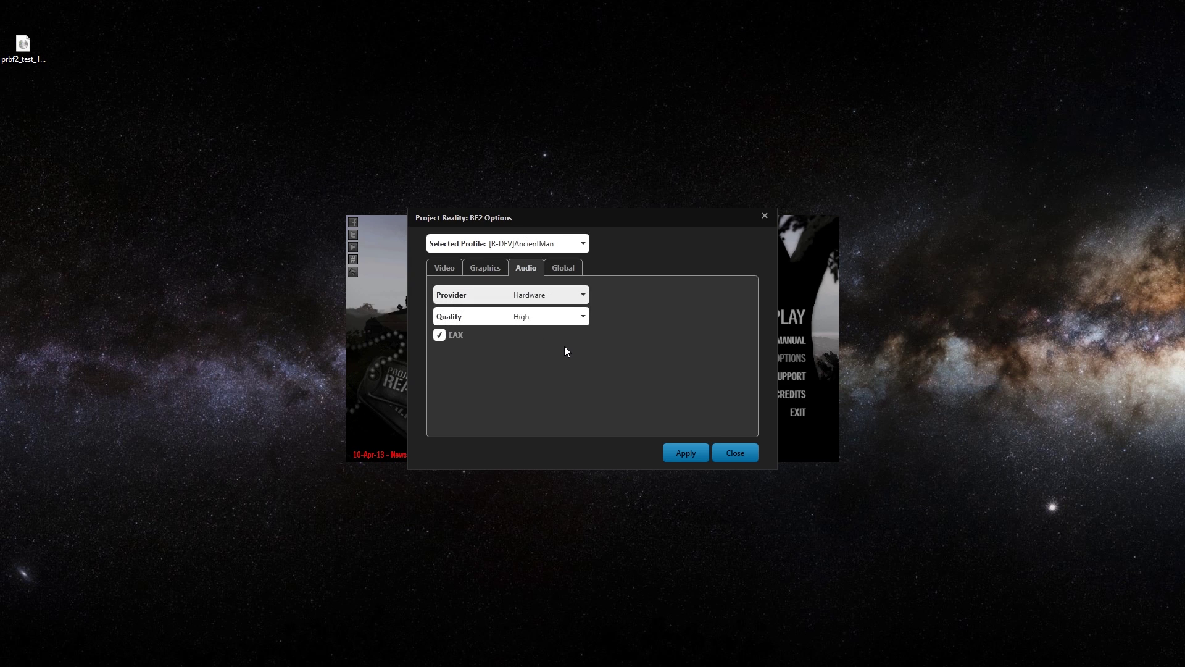
Check the Global settings, then close the options and save the changed settings
{"action": "left_click", "coordinate": [563, 267]}
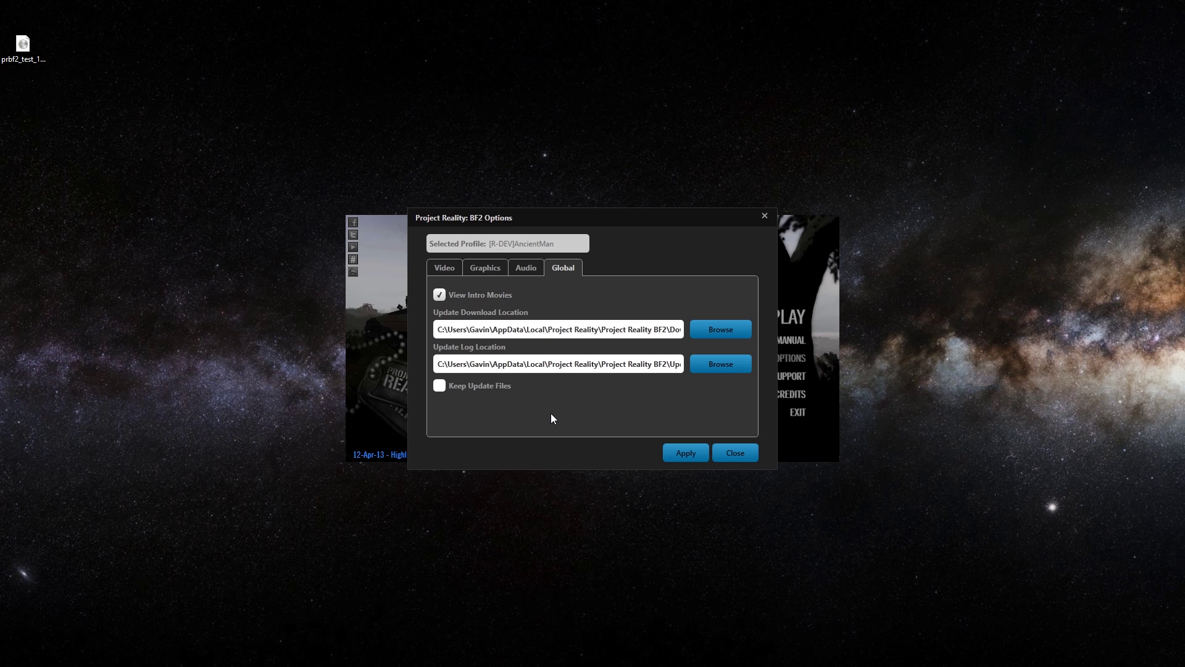
{"action": "left_click", "coordinate": [738, 451]}
{"action": "left_click", "coordinate": [642, 372]}
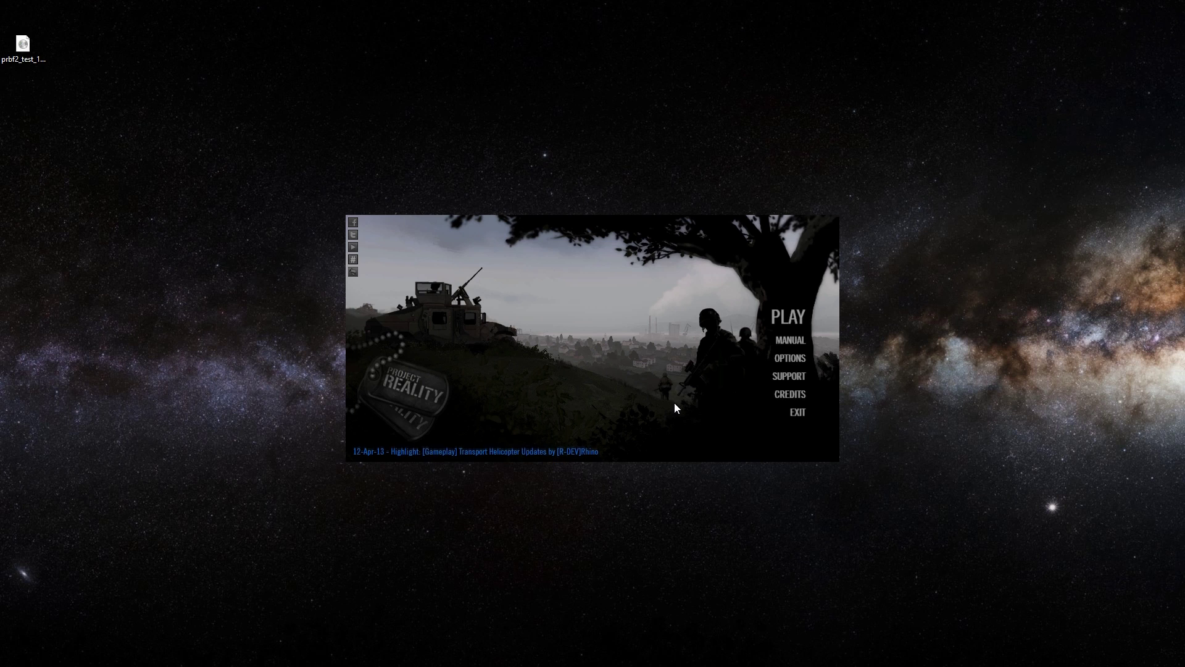
In Support > Keys, replace the stored CD key with a newly entered key, then view Utilities
{"action": "left_click", "coordinate": [790, 378]}
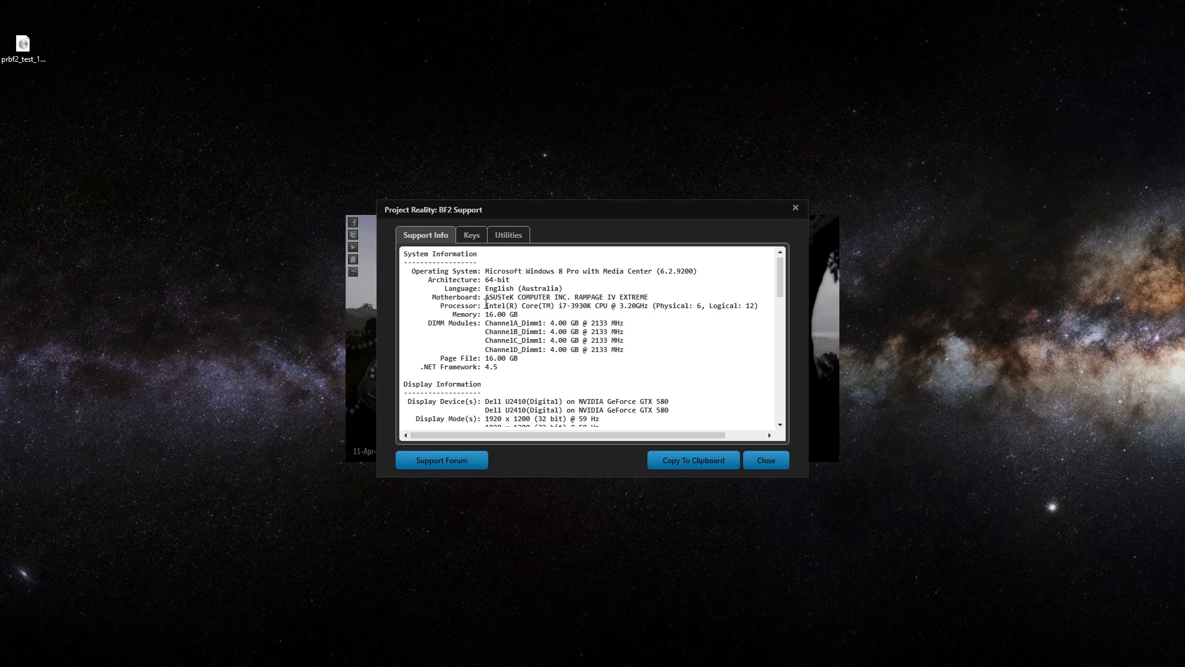
{"action": "left_click", "coordinate": [471, 234]}
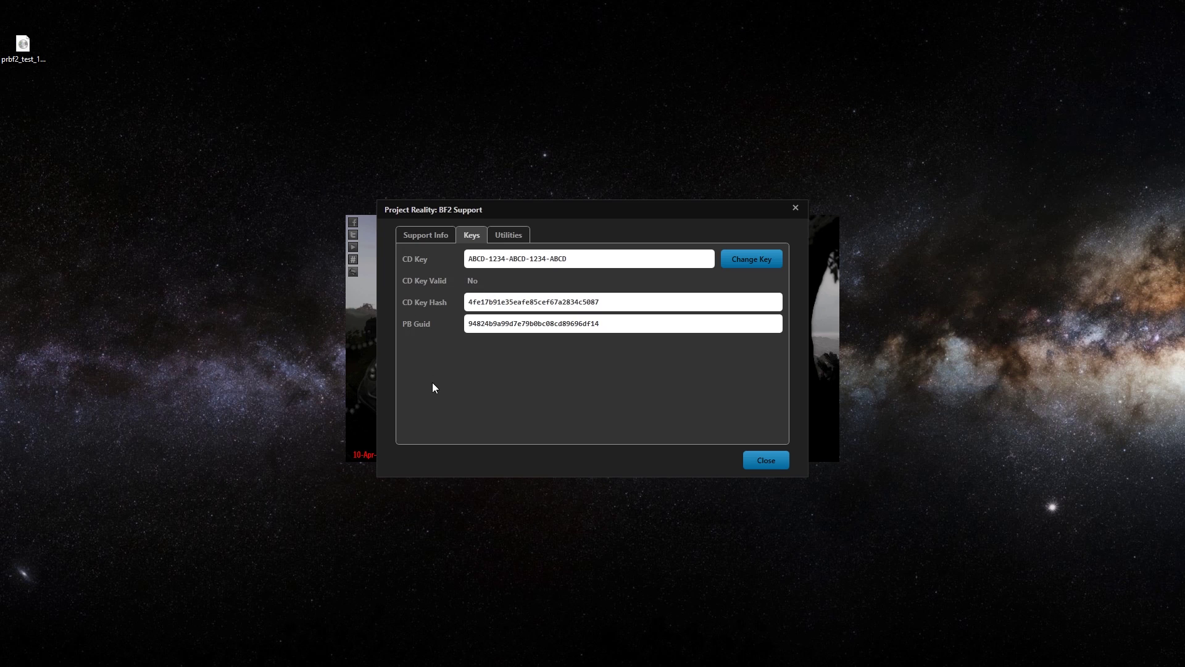
{"action": "left_click", "coordinate": [774, 261]}
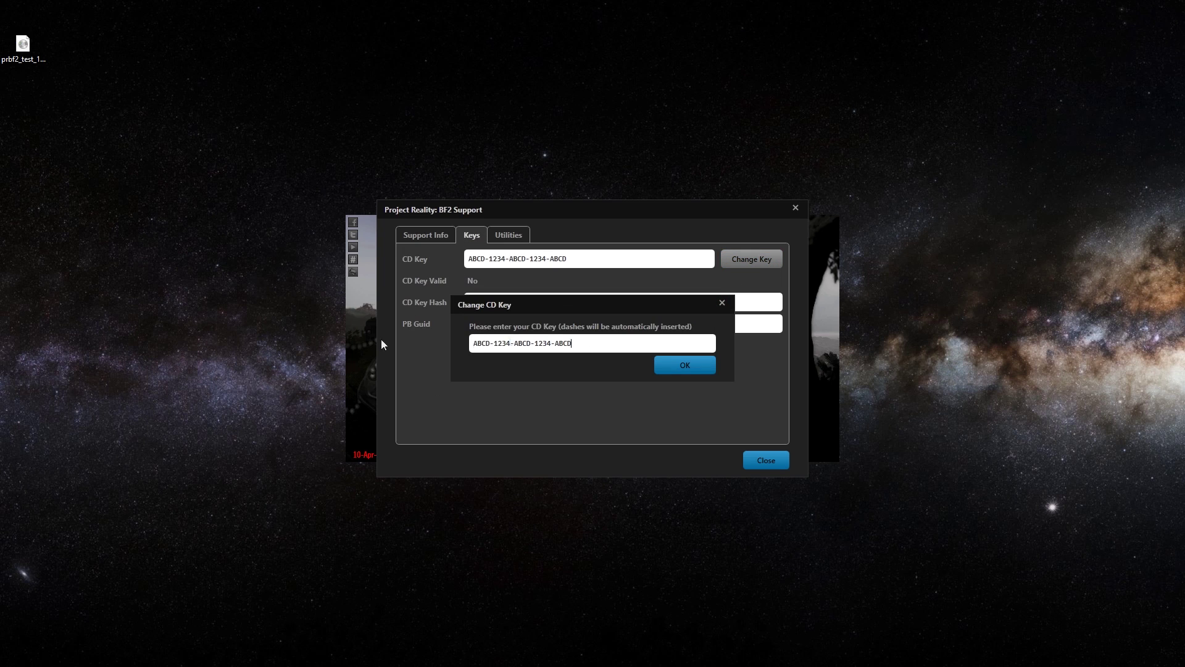
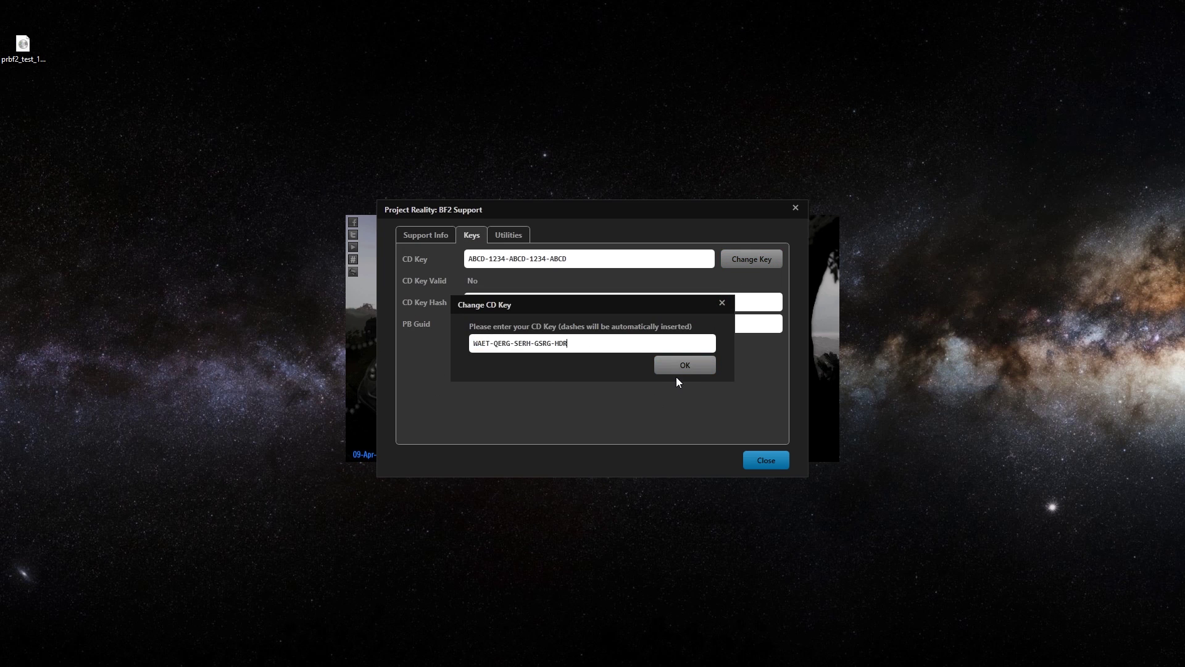
{"action": "left_click", "coordinate": [687, 367]}
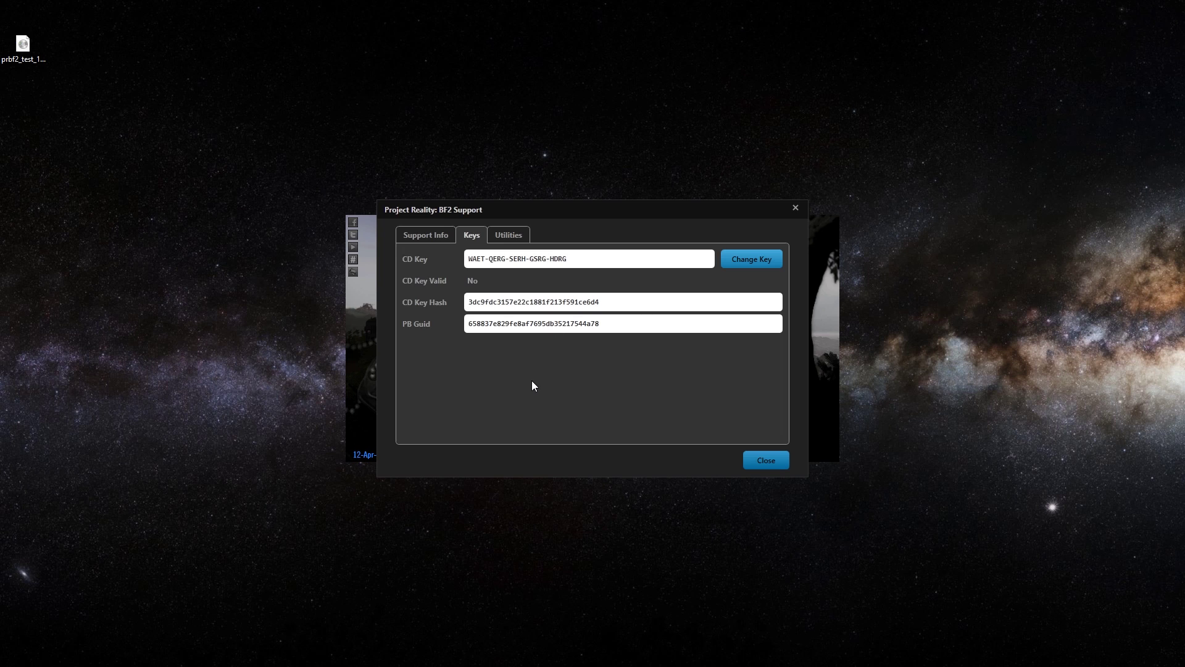
{"action": "left_click", "coordinate": [511, 241]}
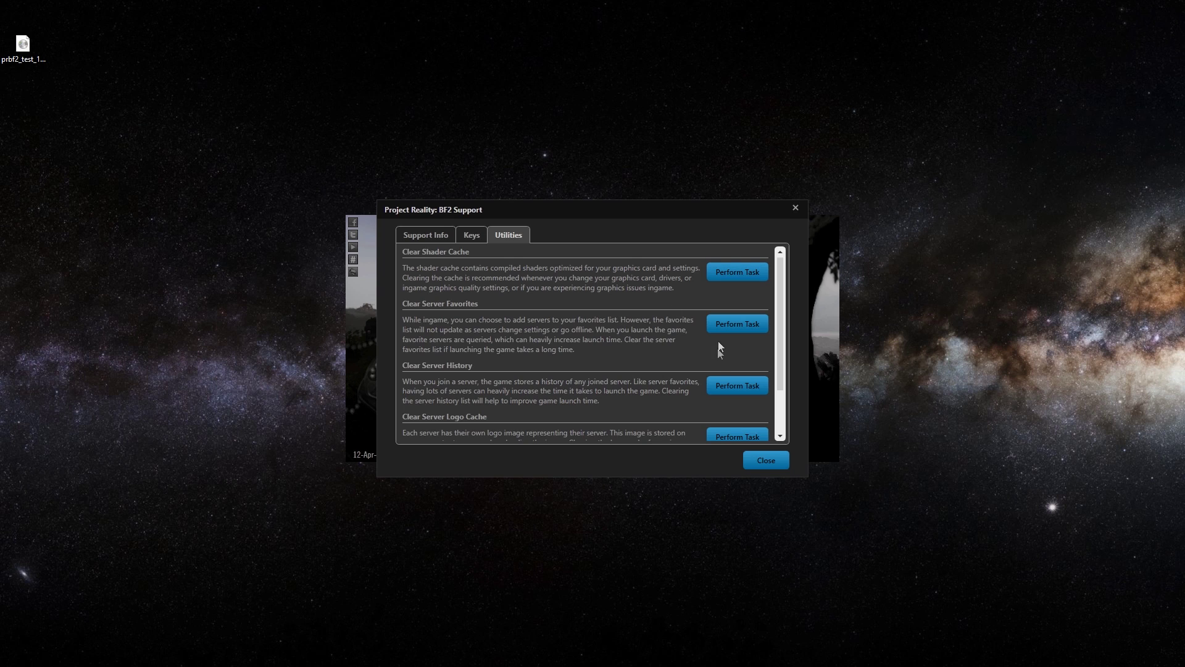
Clear the shader cache, close Support, and start PLAY to bring up profile selection
{"action": "left_click", "coordinate": [734, 279]}
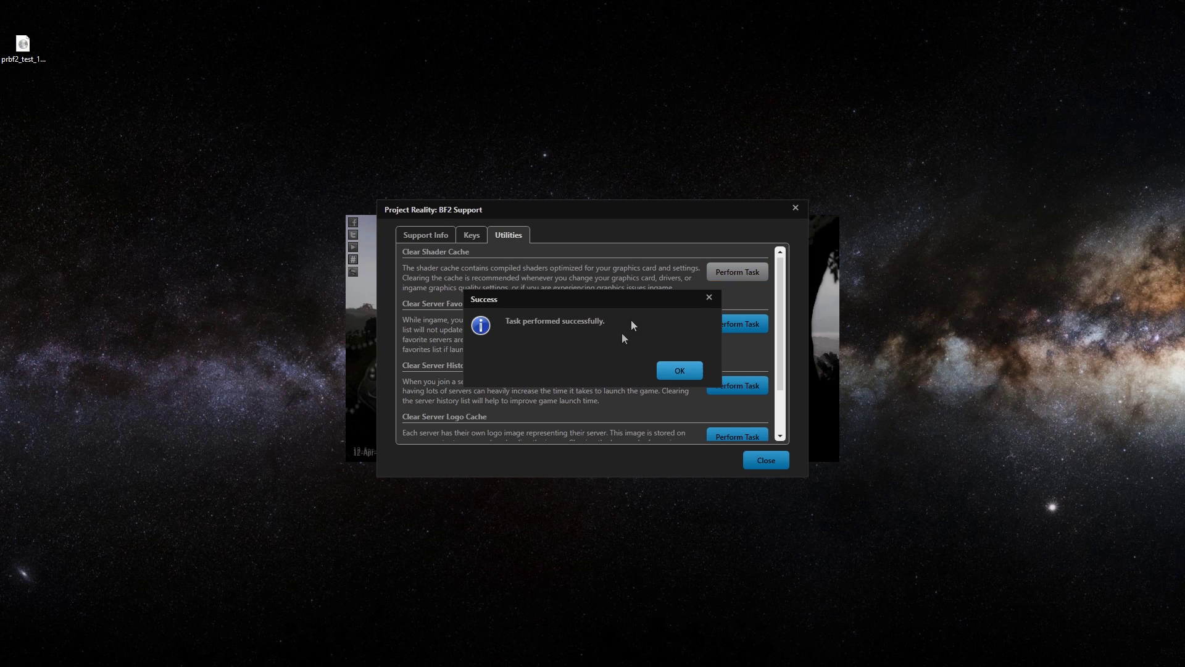
{"action": "left_click", "coordinate": [677, 374]}
{"action": "left_click", "coordinate": [783, 467]}
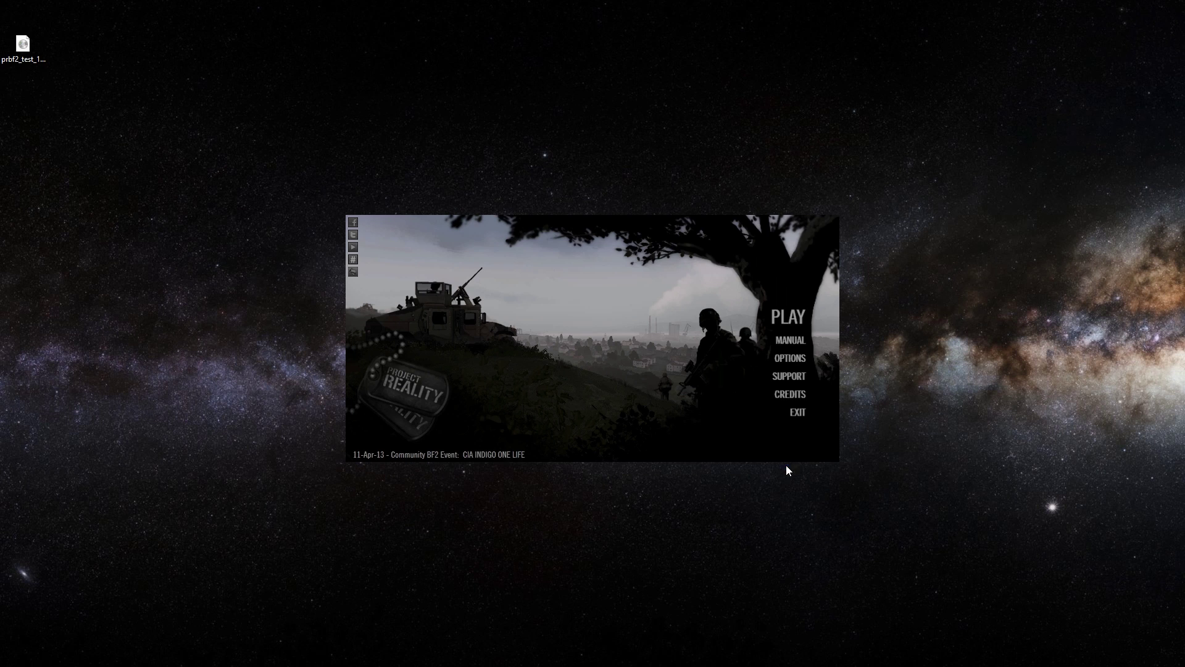
{"action": "left_click", "coordinate": [781, 321]}
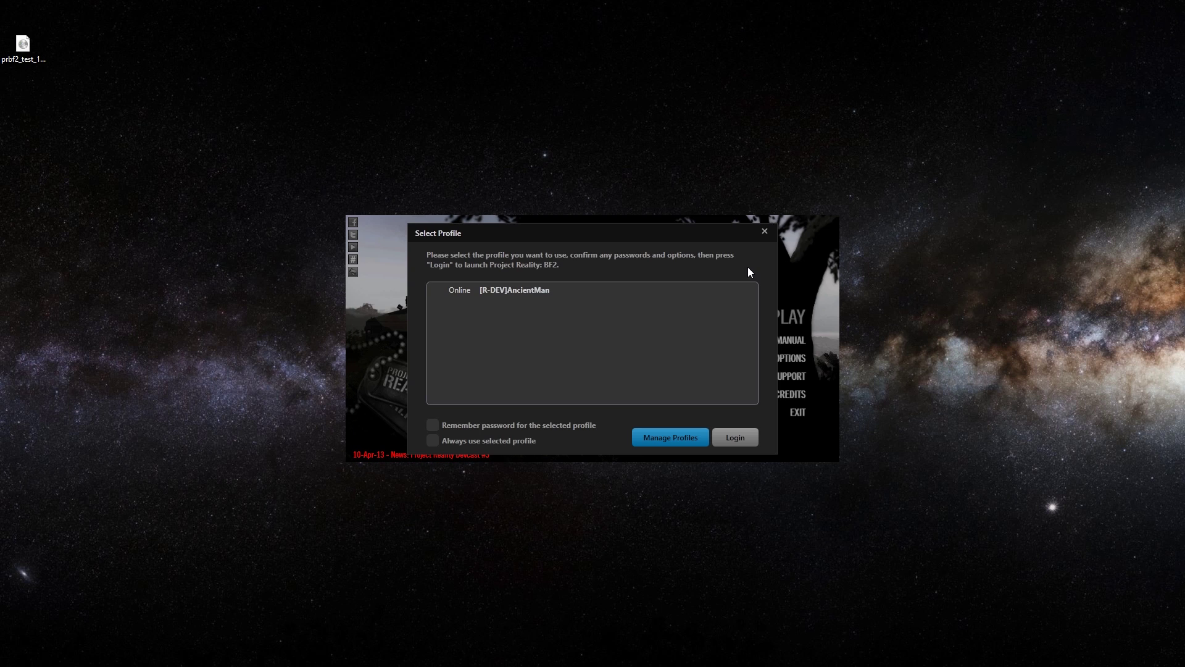
Select the first profile and go into Manage Profiles to create a new profile
{"action": "left_click", "coordinate": [529, 291]}
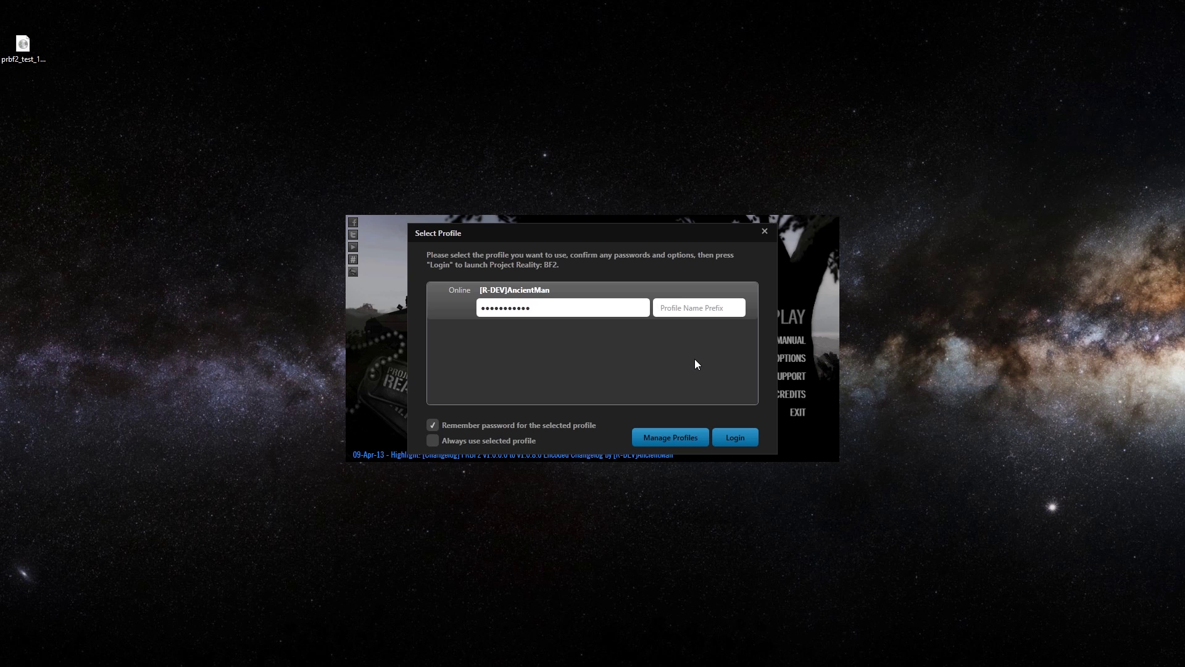
{"action": "left_click", "coordinate": [675, 439]}
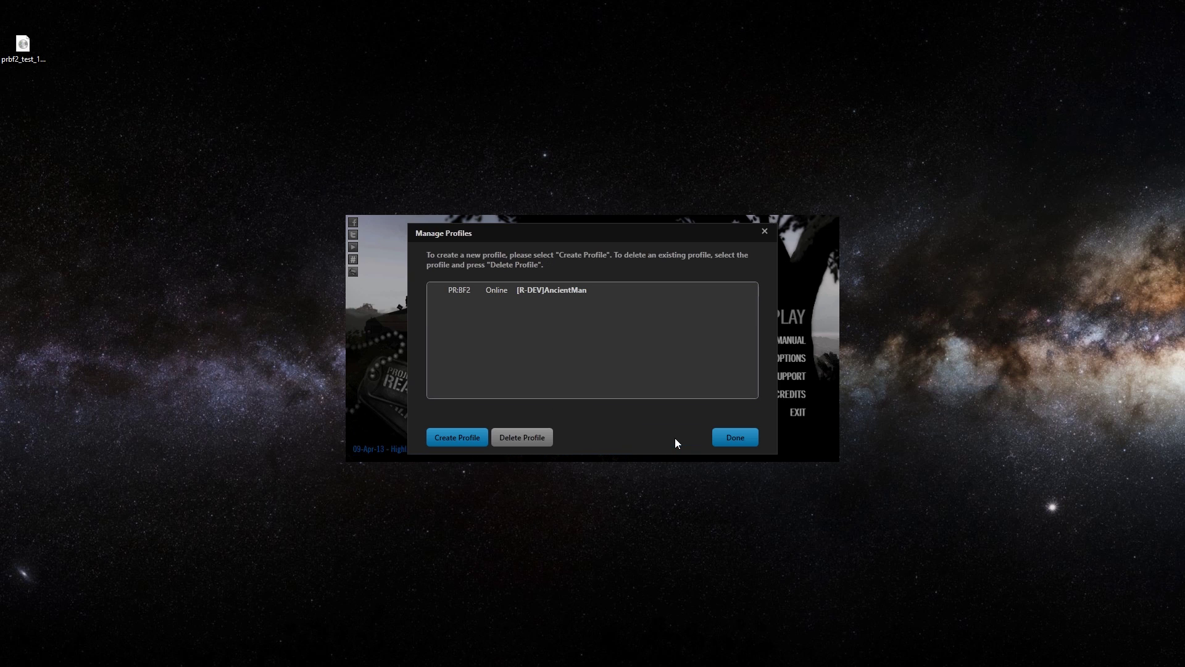
{"action": "left_click", "coordinate": [577, 295]}
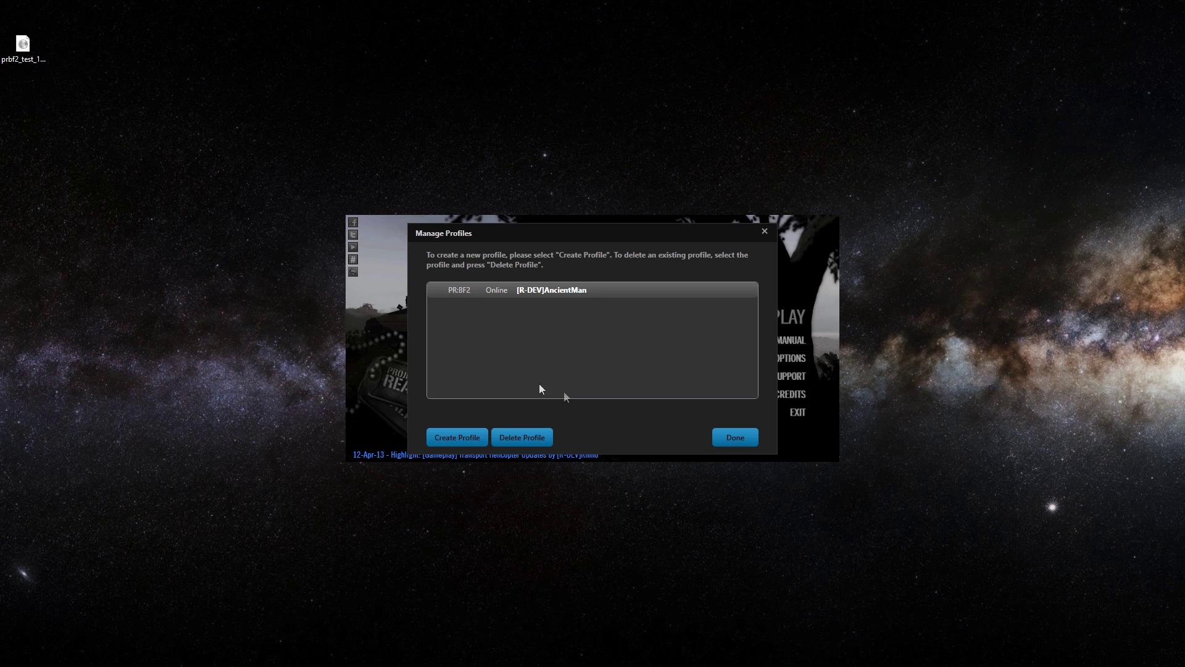
{"action": "left_click", "coordinate": [480, 442]}
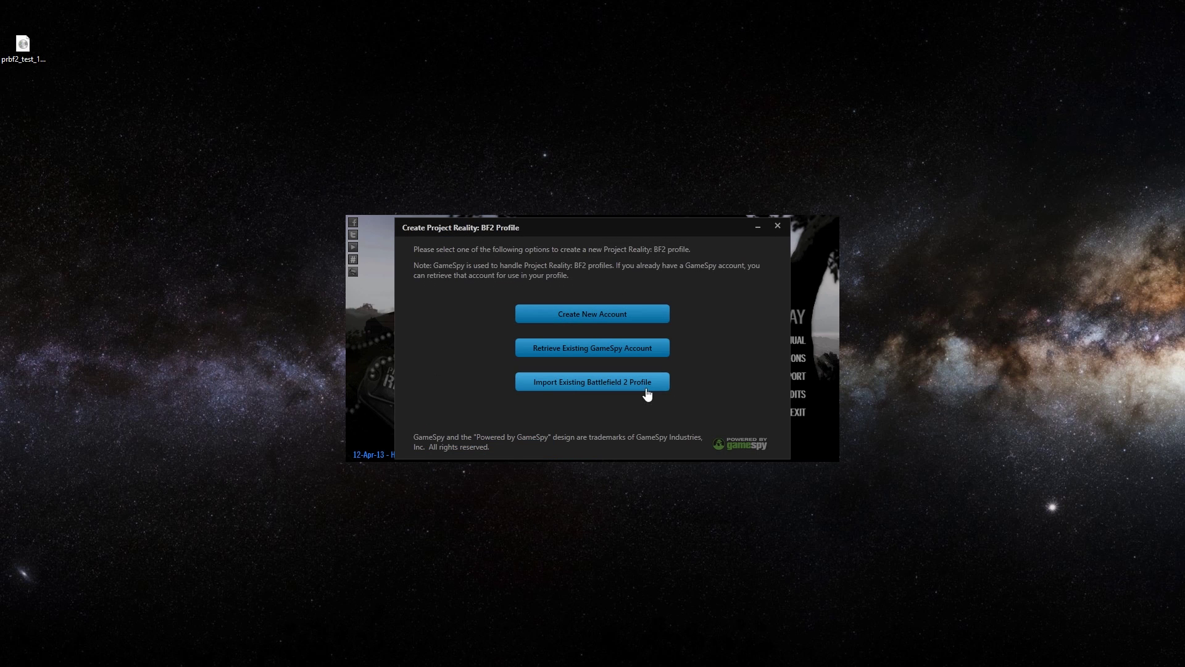
{"action": "left_click", "coordinate": [778, 226]}
{"action": "left_click", "coordinate": [471, 441]}
Import the second Battlefield 2 profile and finish managing profiles
{"action": "left_click", "coordinate": [576, 383]}
{"action": "left_click", "coordinate": [489, 325]}
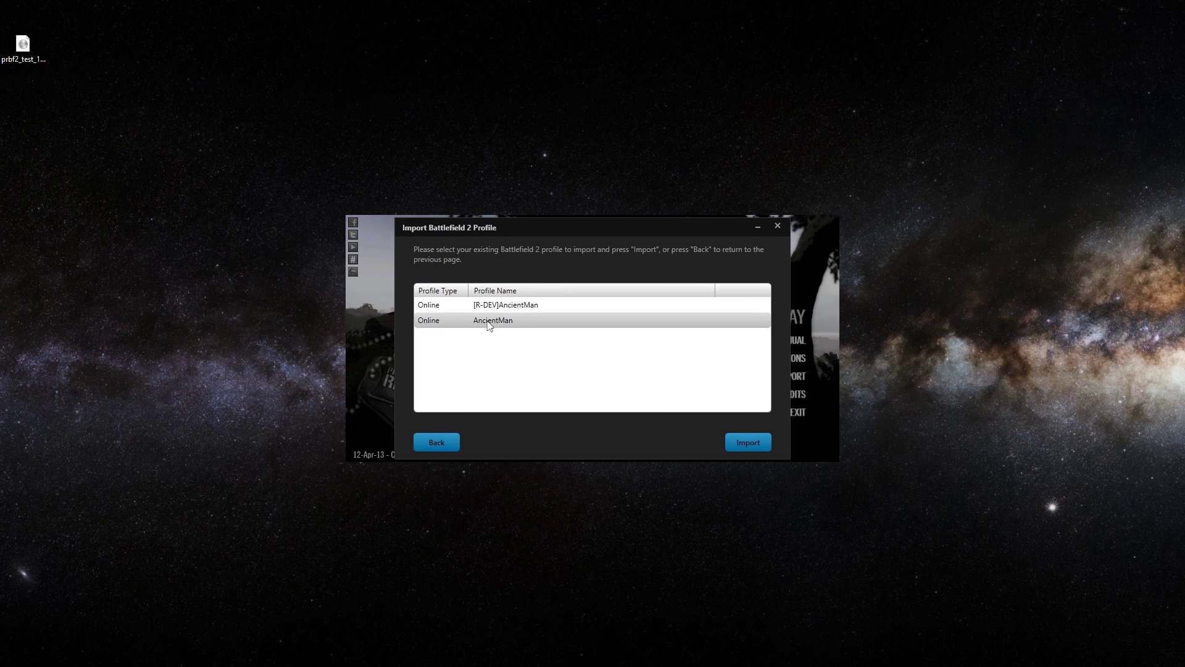
{"action": "left_click", "coordinate": [741, 442]}
{"action": "left_click", "coordinate": [546, 312]}
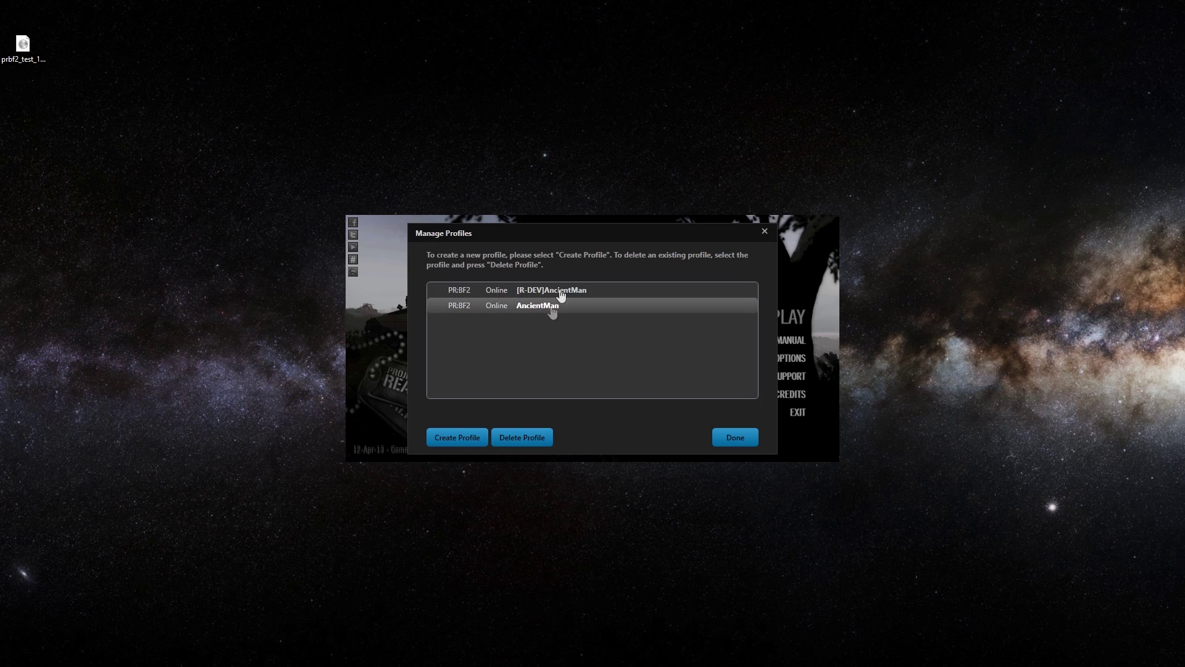
{"action": "left_click", "coordinate": [731, 440]}
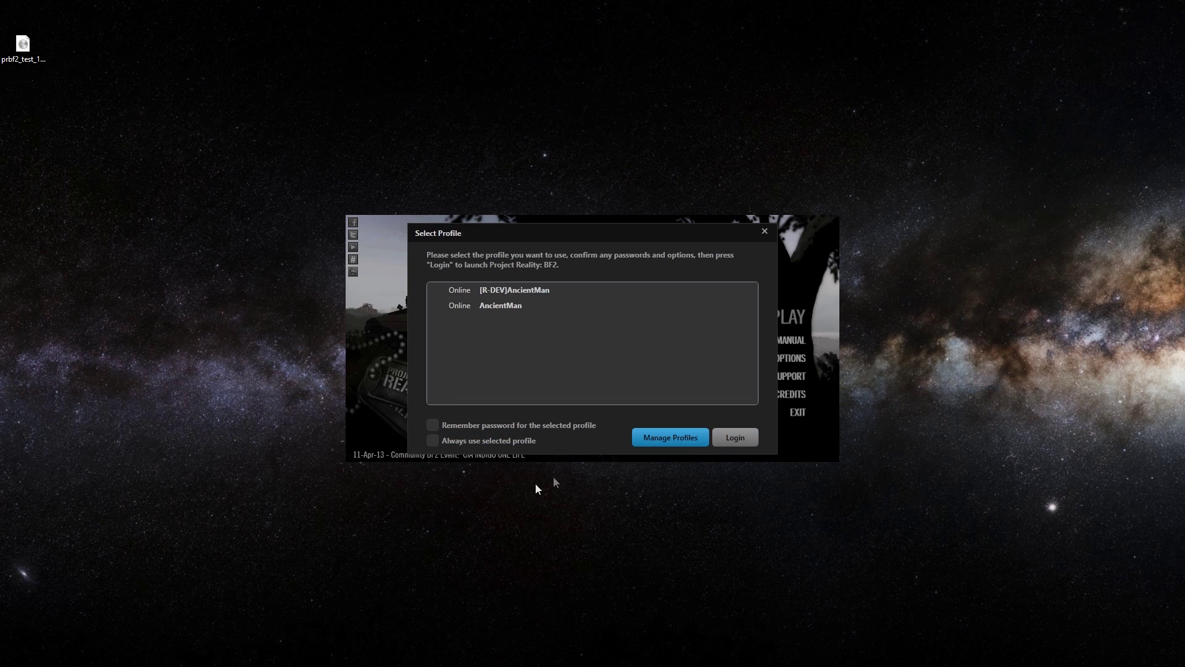
{"action": "left_click", "coordinate": [493, 290]}
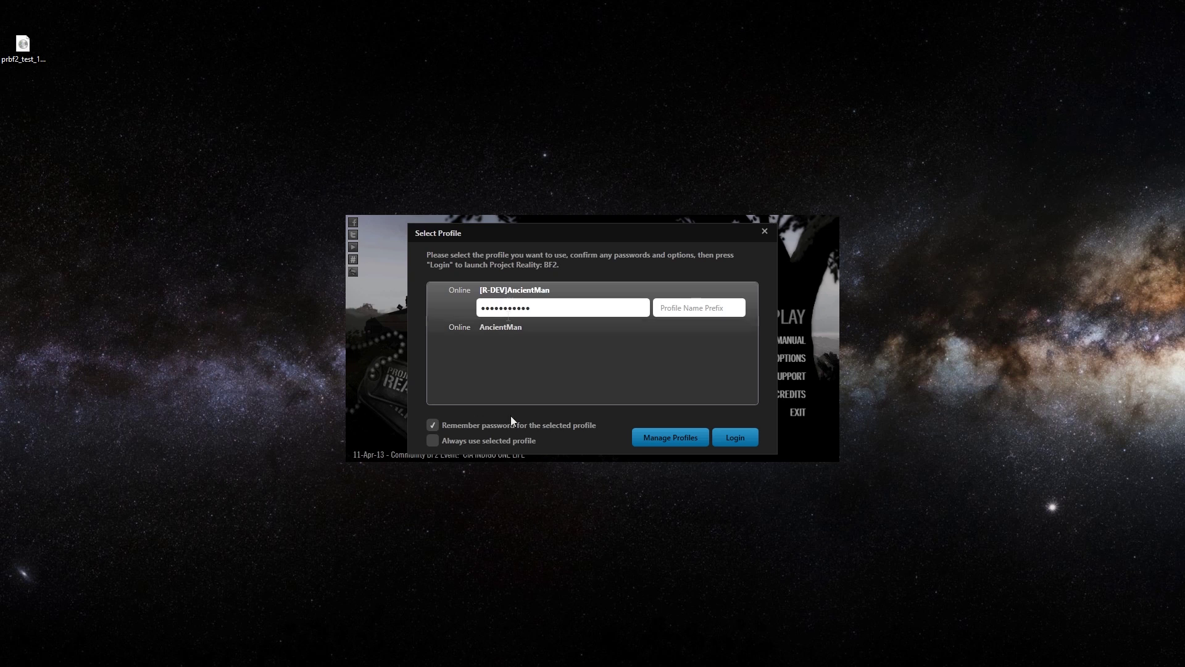
{"action": "left_click", "coordinate": [488, 442]}
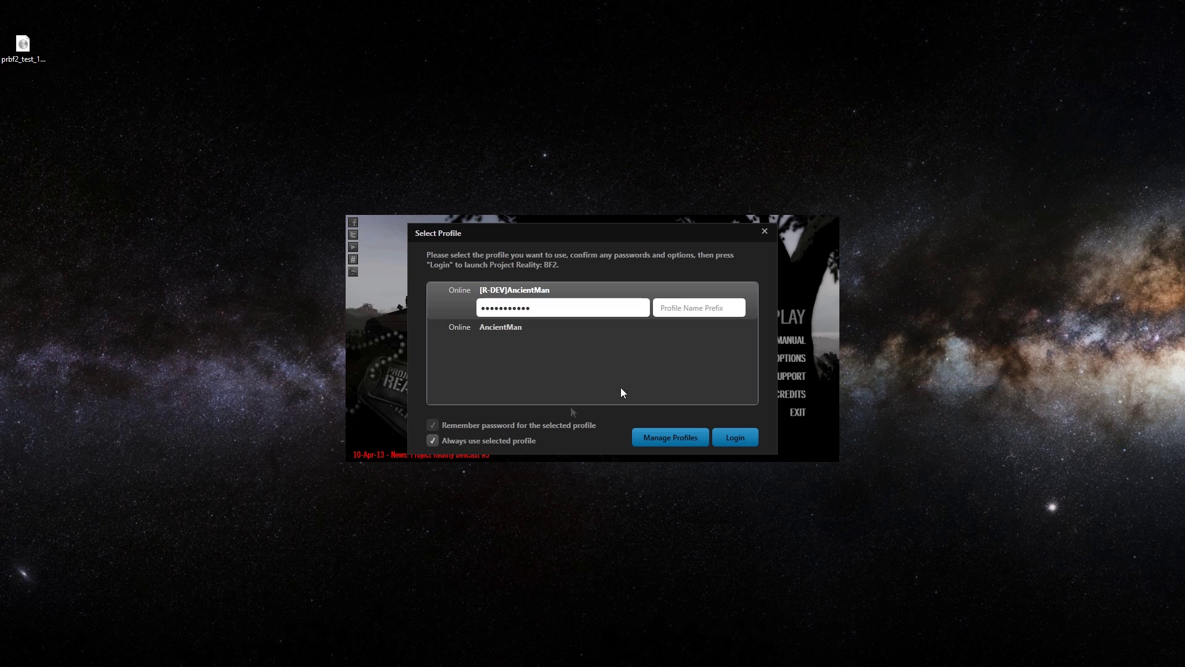
{"action": "left_click", "coordinate": [765, 231]}
{"action": "left_click", "coordinate": [780, 315]}
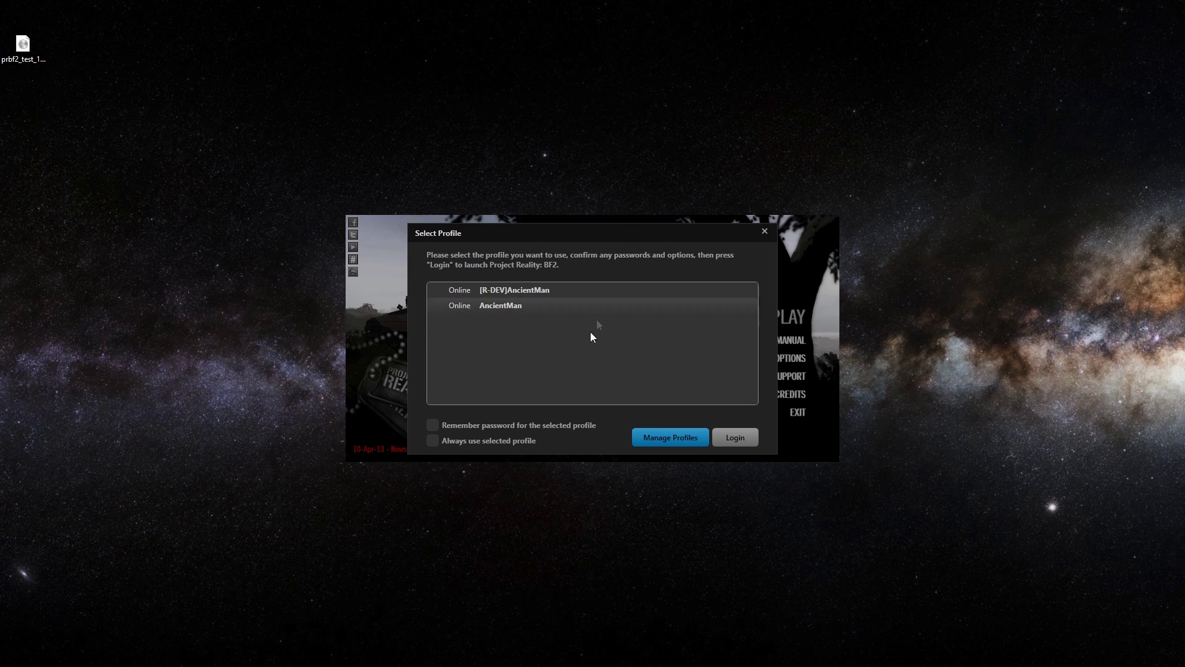
{"action": "left_click", "coordinate": [538, 290]}
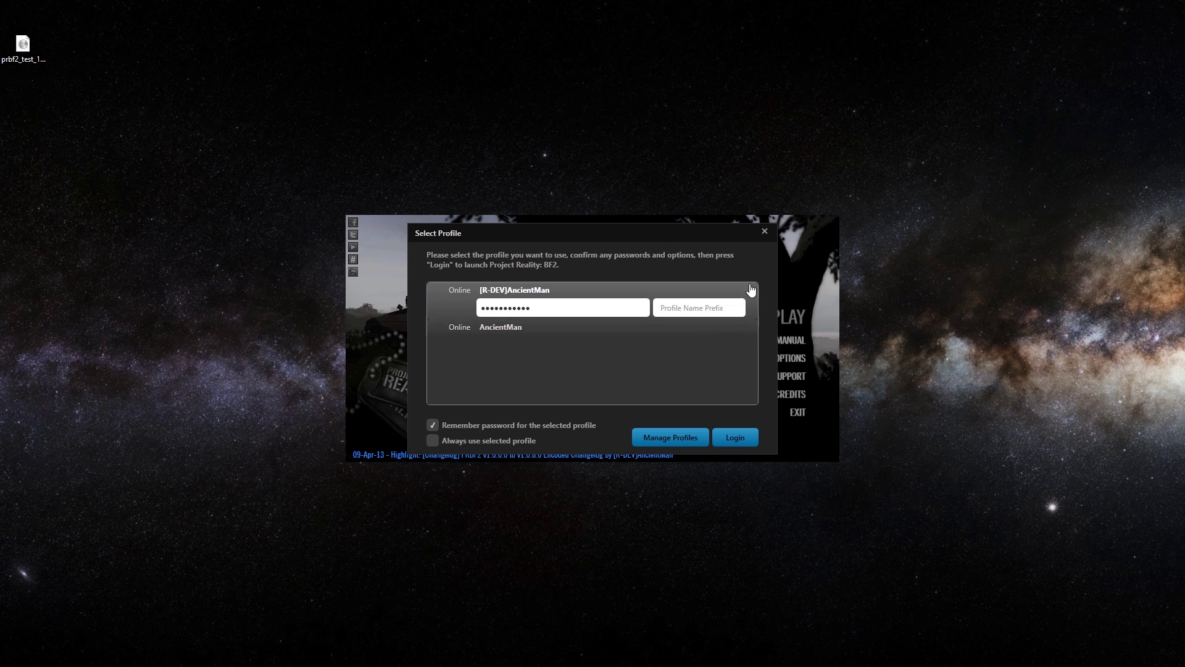
{"action": "left_click", "coordinate": [766, 233]}
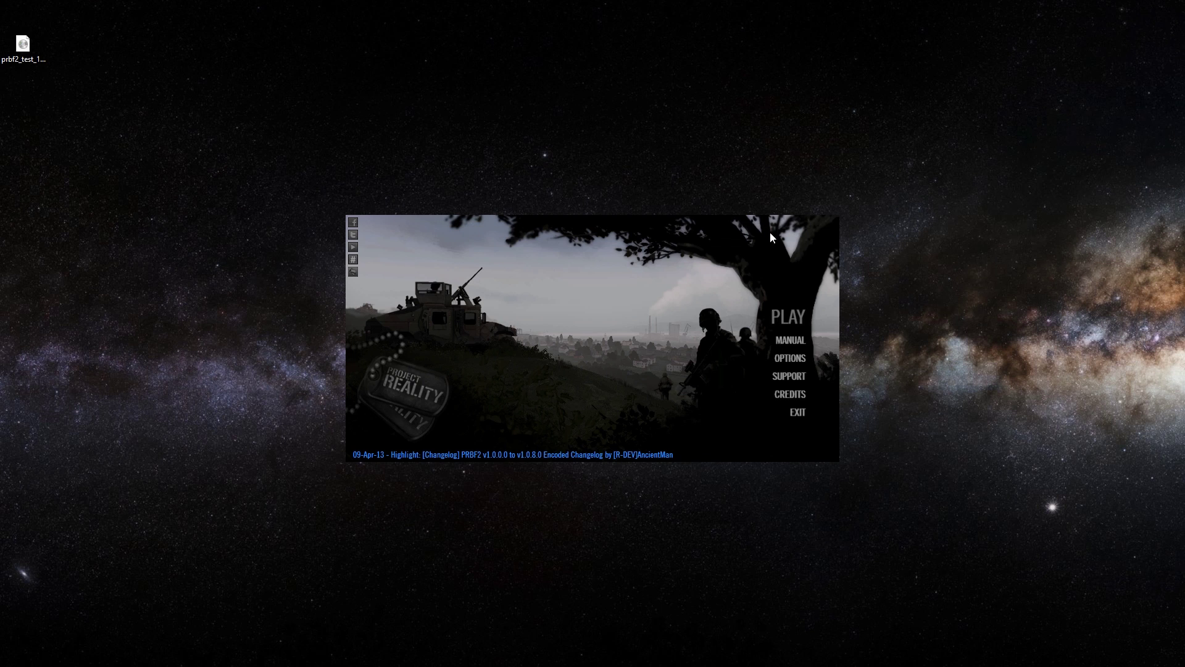
{"action": "left_click", "coordinate": [805, 317]}
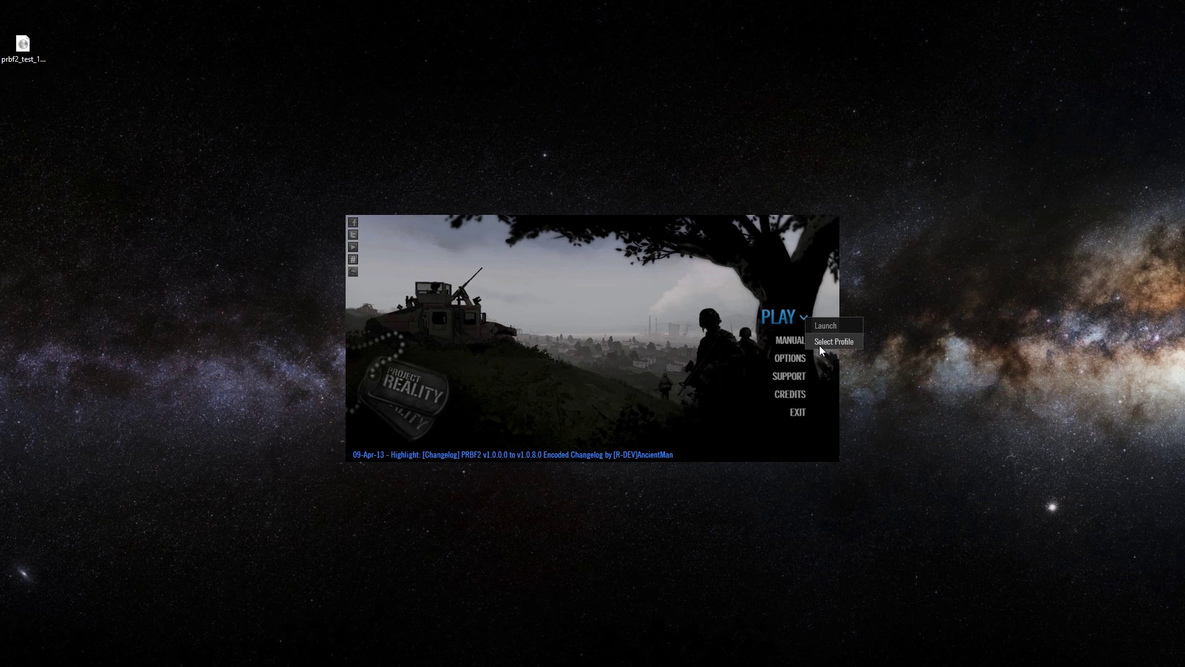
{"action": "left_click", "coordinate": [820, 346]}
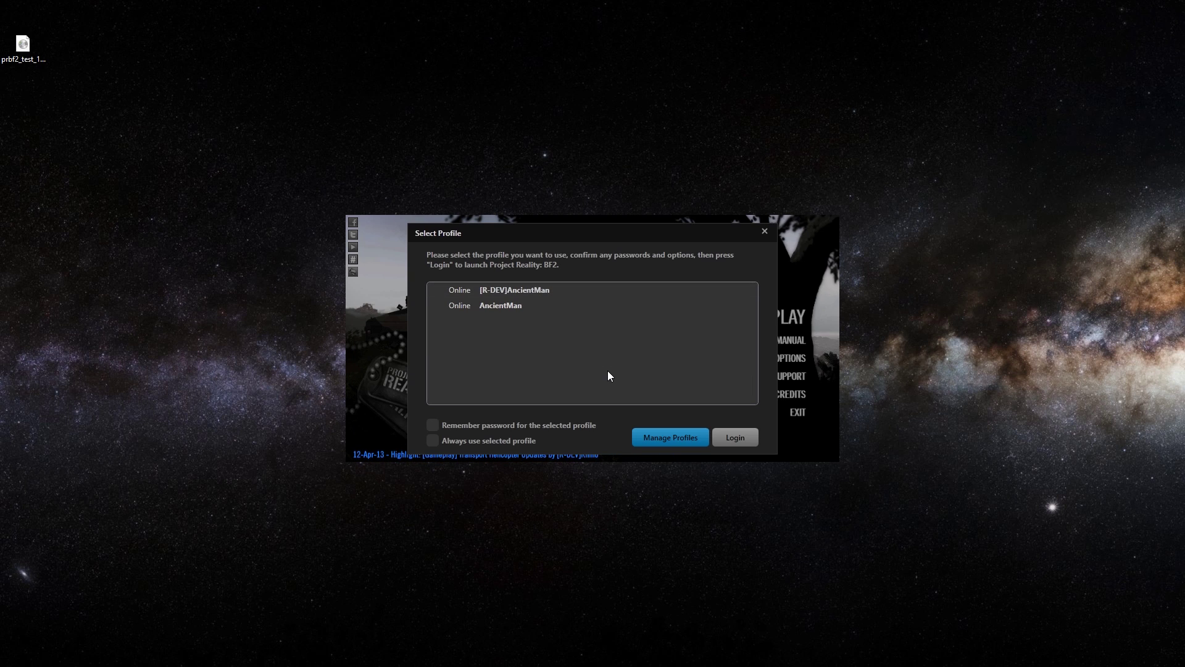
{"action": "left_click", "coordinate": [765, 232]}
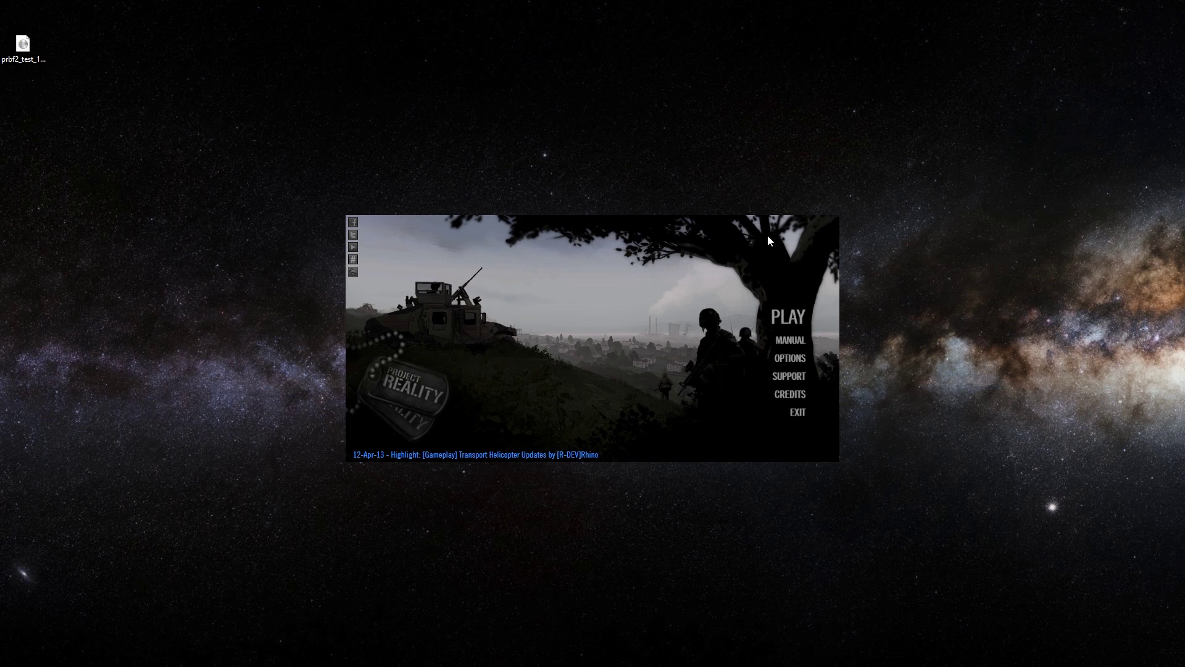
{"action": "left_click", "coordinate": [794, 412]}
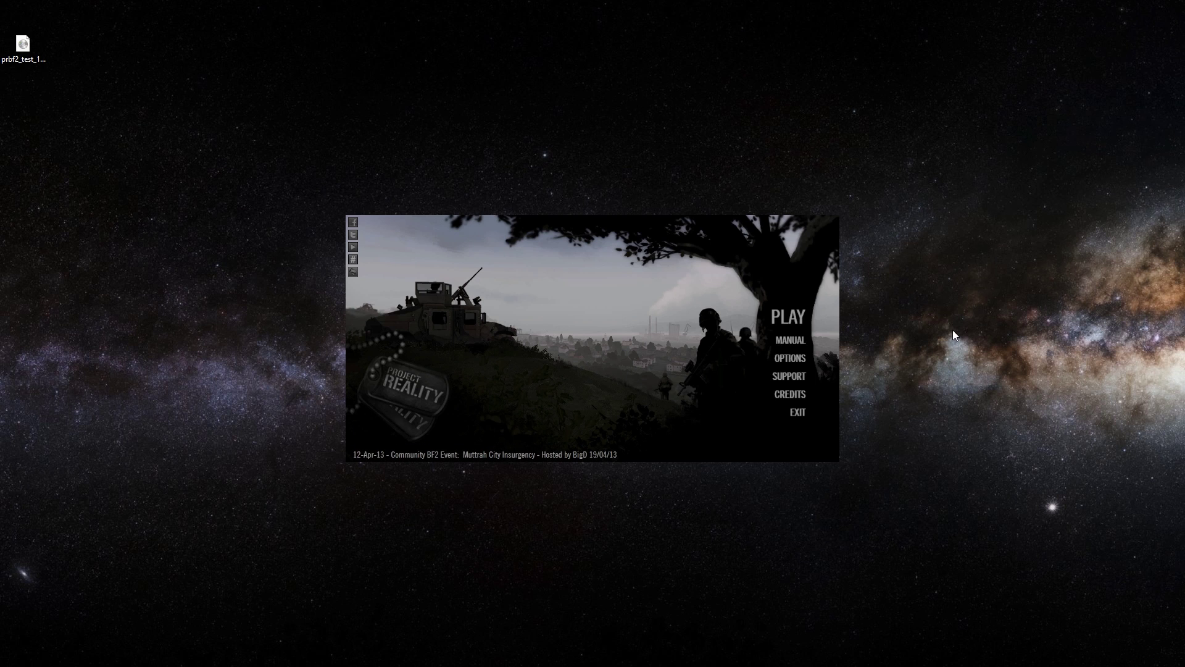
{"action": "left_click", "coordinate": [784, 317]}
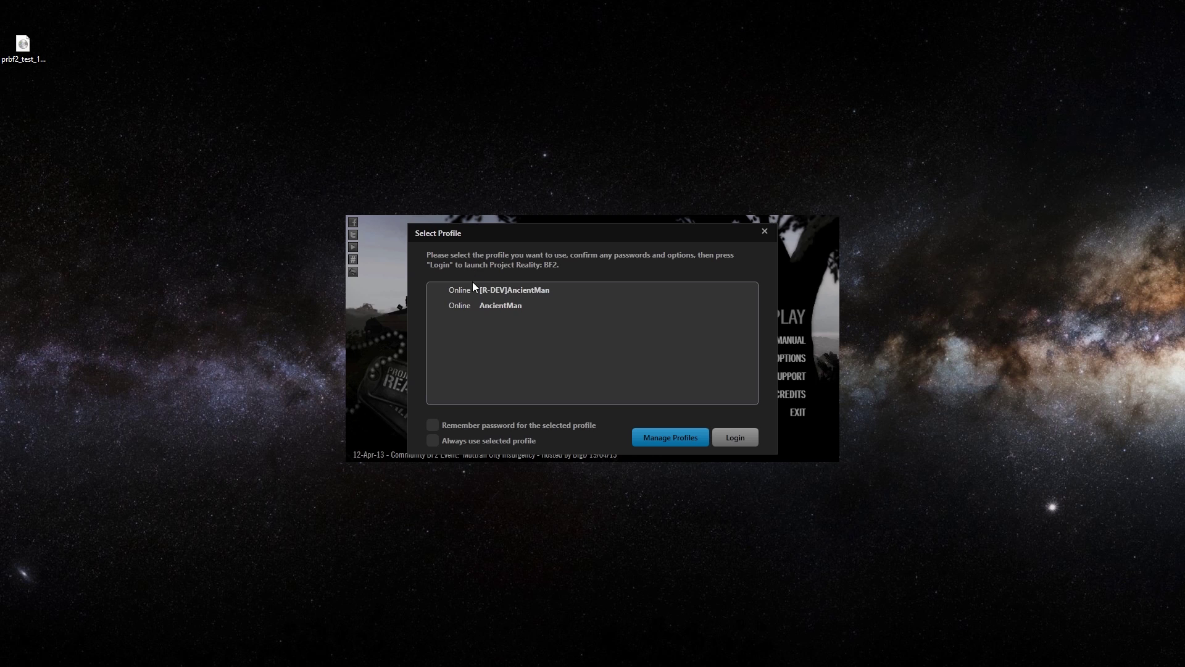
Log in with the first profile using its remembered password
{"action": "left_click", "coordinate": [476, 290]}
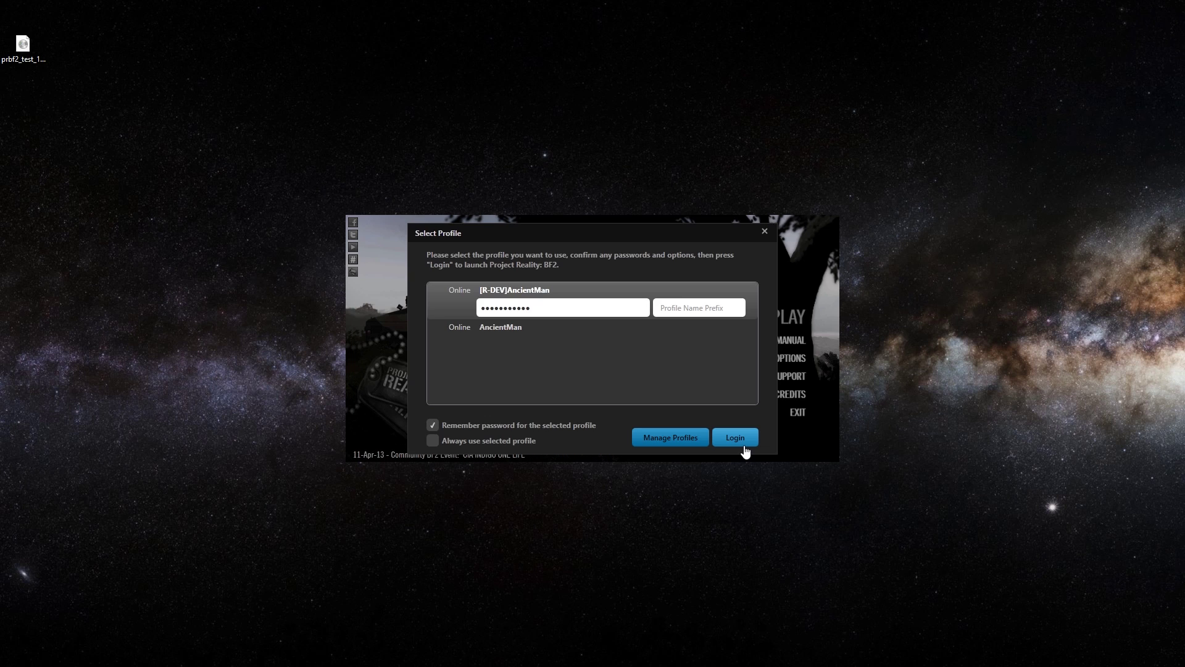
{"action": "left_click", "coordinate": [744, 443]}
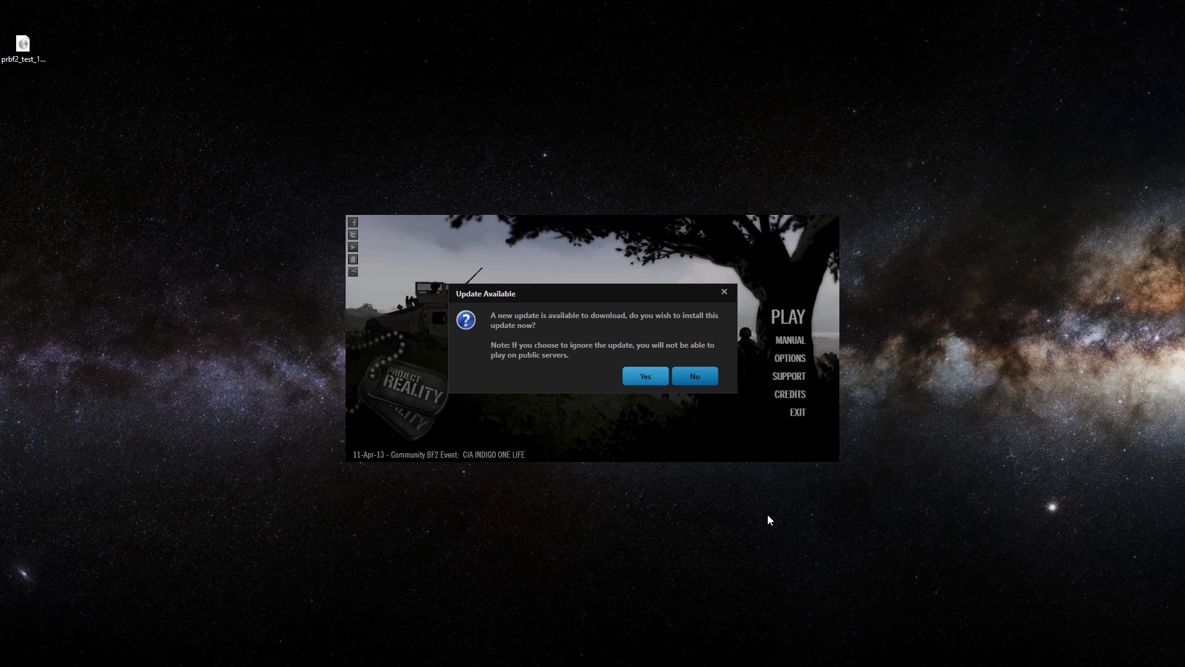
Accept the available update and let v1.0.8.0 download and install
{"action": "left_click", "coordinate": [645, 377]}
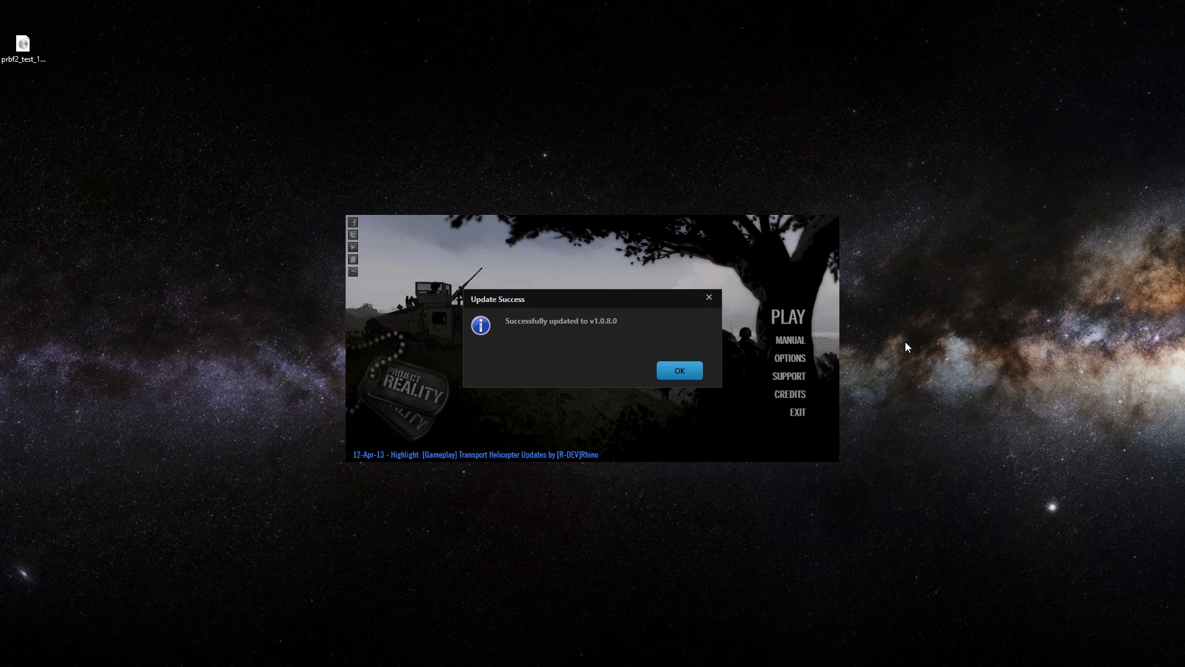
Dismiss the Update Success message and view the credits page ('A Modification for Battlefield 2')
{"action": "left_click", "coordinate": [679, 371]}
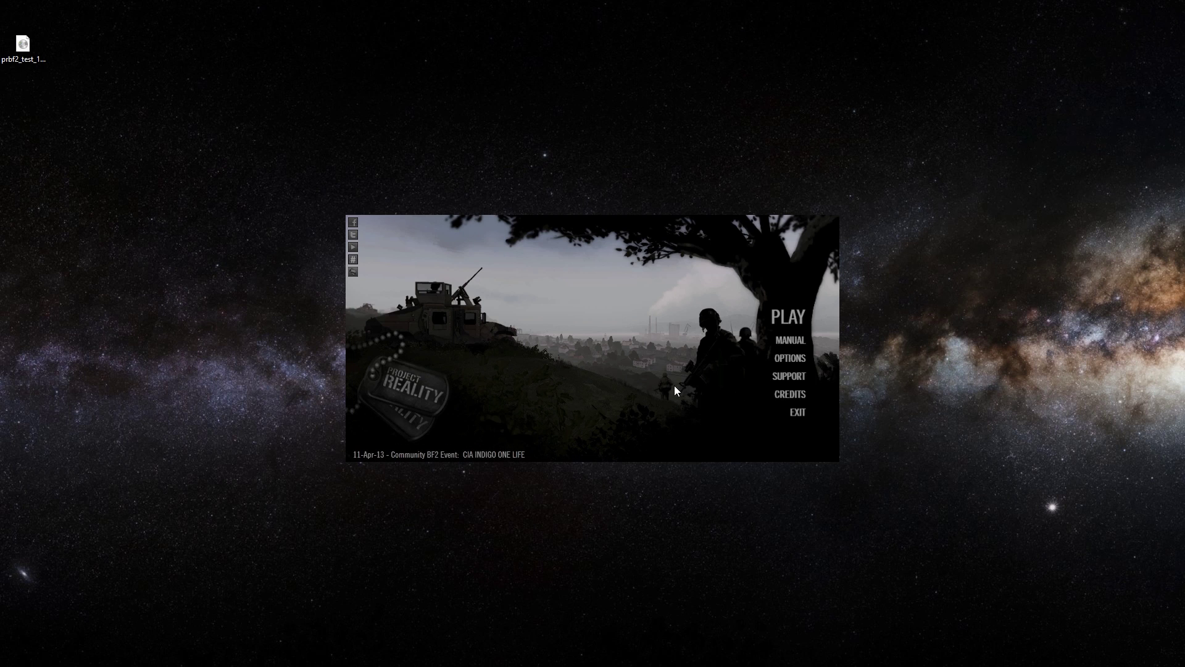
{"action": "left_click", "coordinate": [785, 395]}
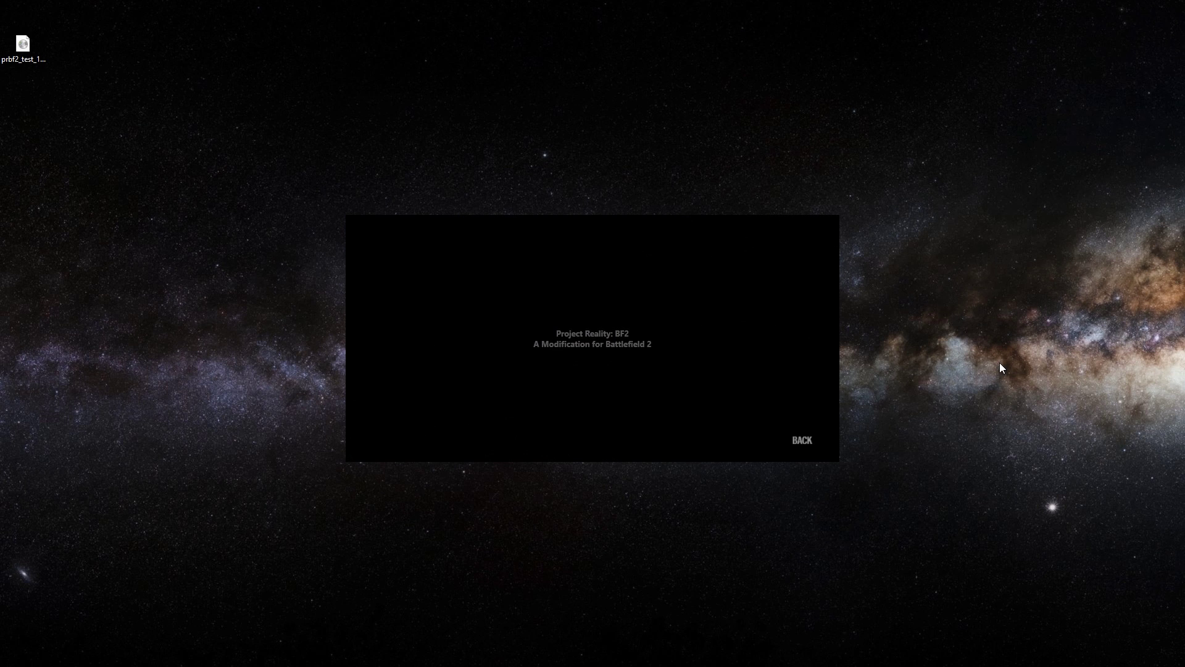